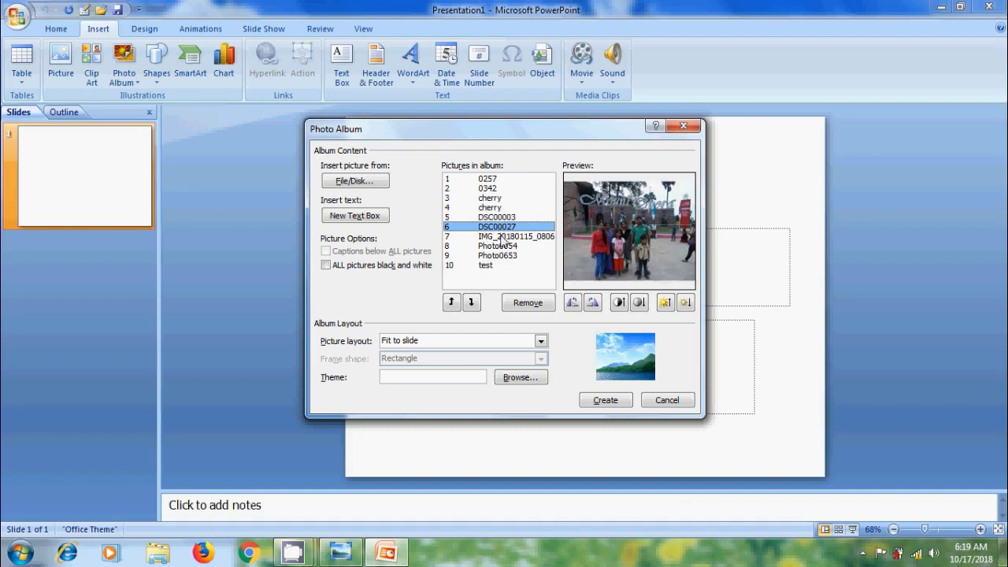
# Move the test picture to first place in the album's picture order and create the photo album.
pyautogui.click(502, 237)
pyautogui.click(506, 246)
pyautogui.click(505, 257)
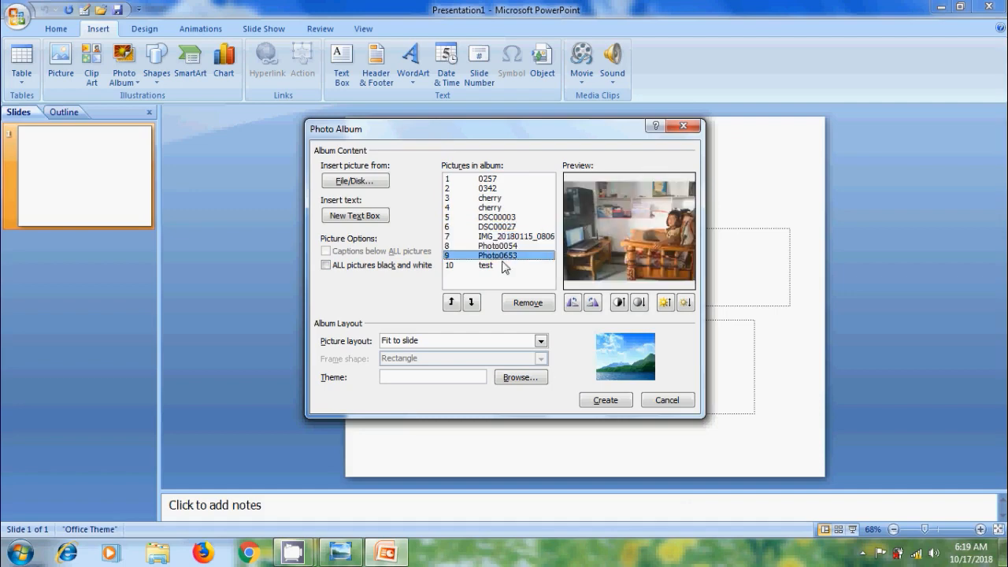
pyautogui.click(504, 266)
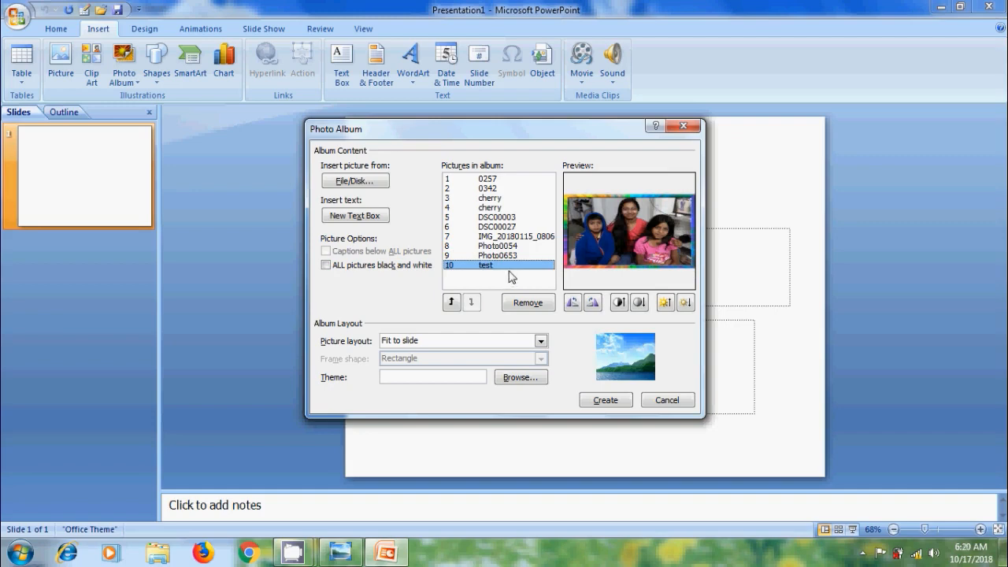
pyautogui.click(451, 303)
pyautogui.click(451, 302)
pyautogui.click(452, 303)
pyautogui.click(451, 302)
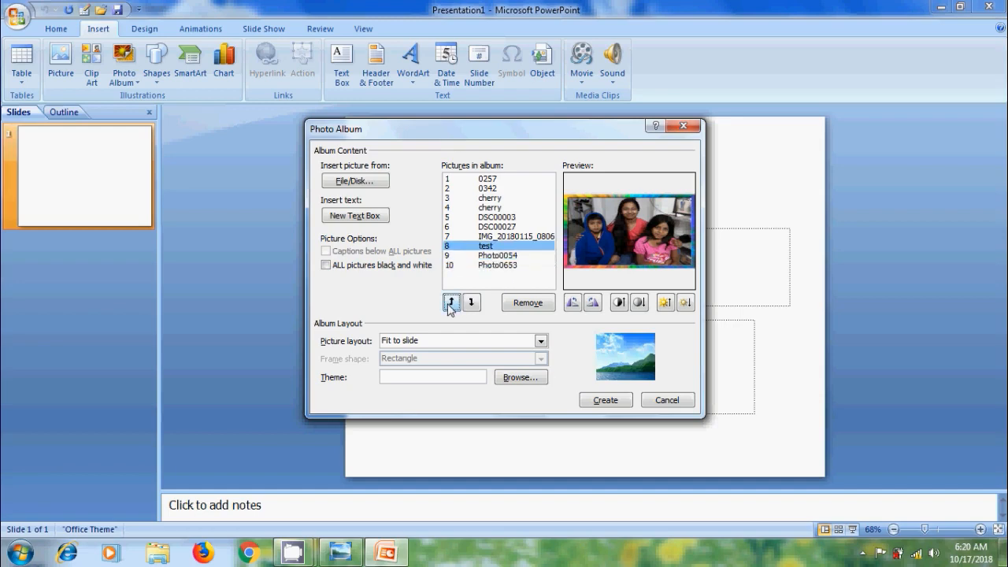
pyautogui.click(451, 302)
pyautogui.click(452, 303)
pyautogui.click(451, 302)
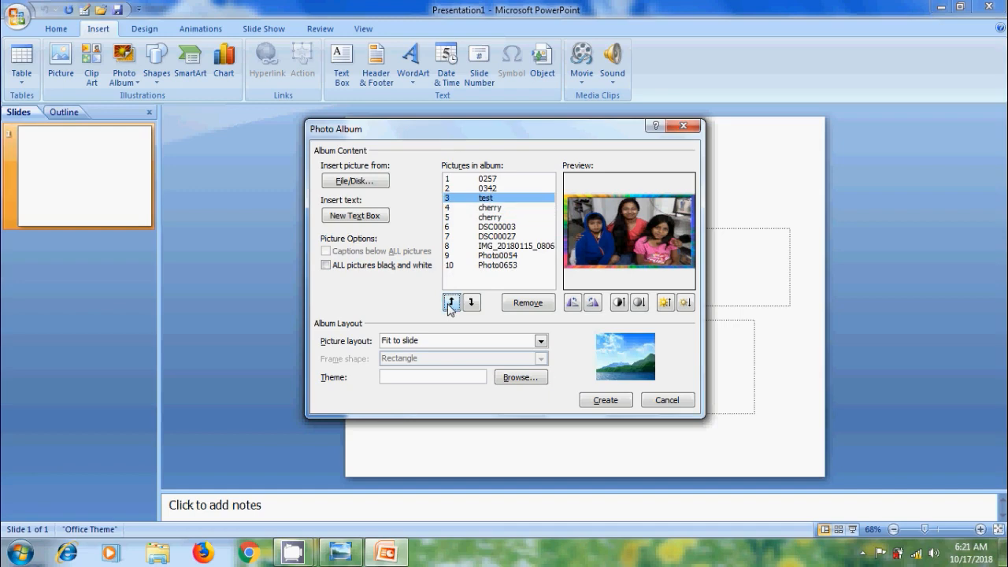
pyautogui.click(451, 302)
pyautogui.click(451, 302)
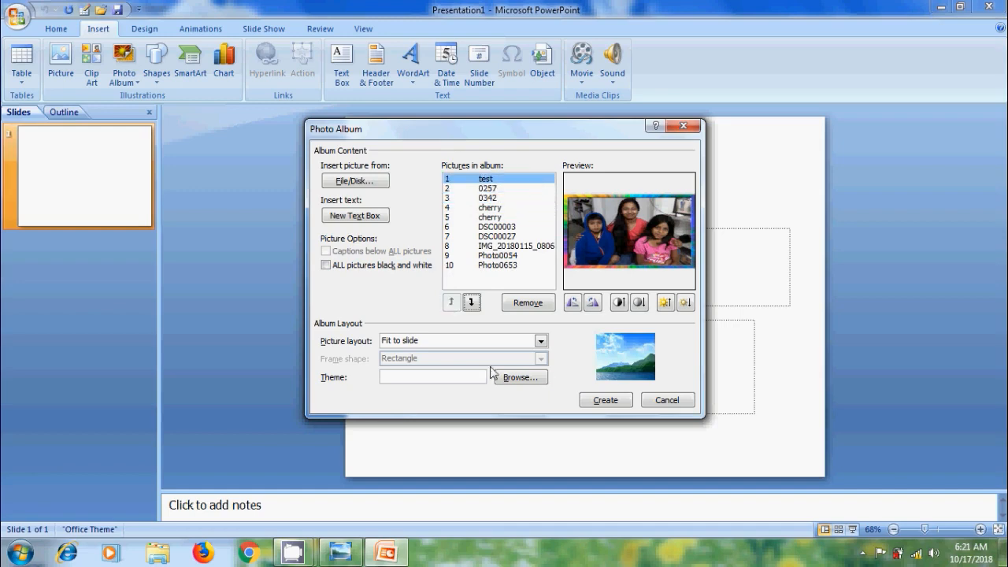
pyautogui.click(606, 400)
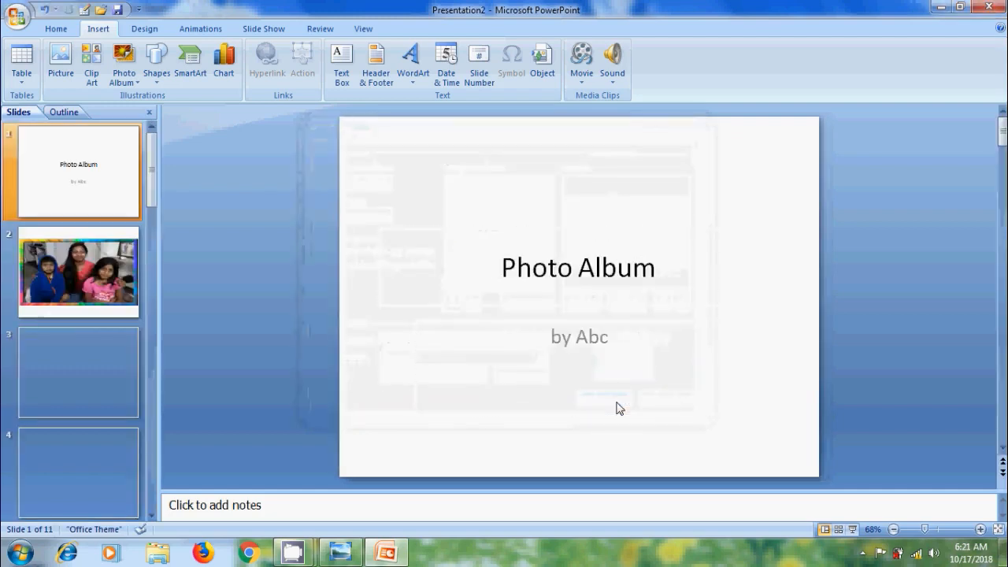
# Review every slide of the created photo album through the last picture and return to the title slide.
pyautogui.scroll(-1, 483, 384)
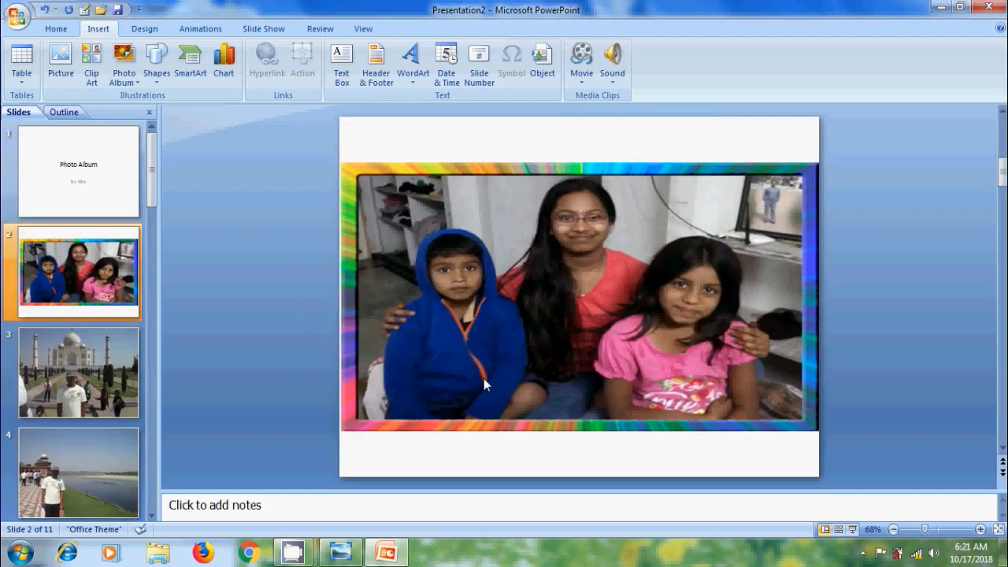
pyautogui.scroll(-1, 484, 384)
pyautogui.scroll(-1, 484, 383)
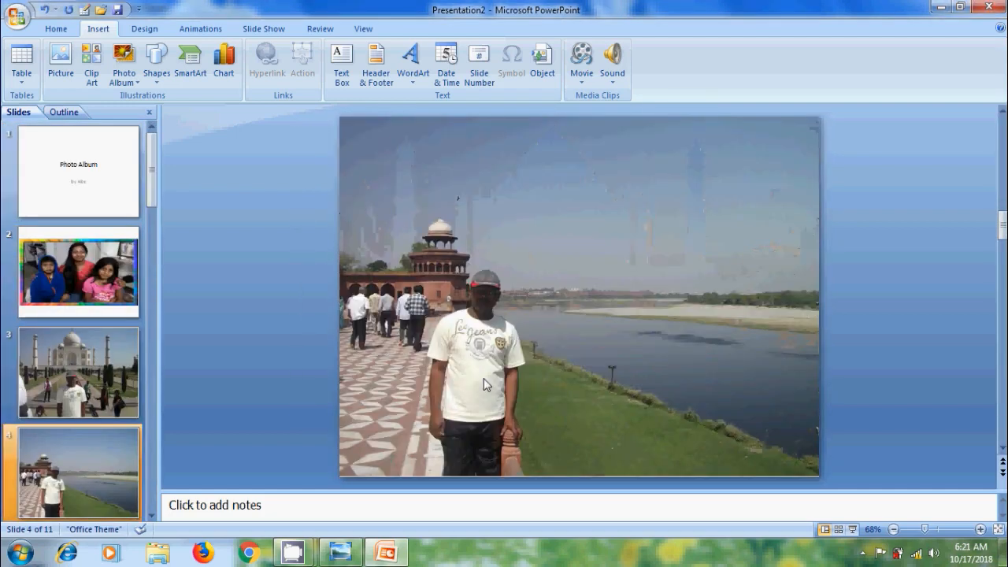
pyautogui.scroll(-1, 483, 380)
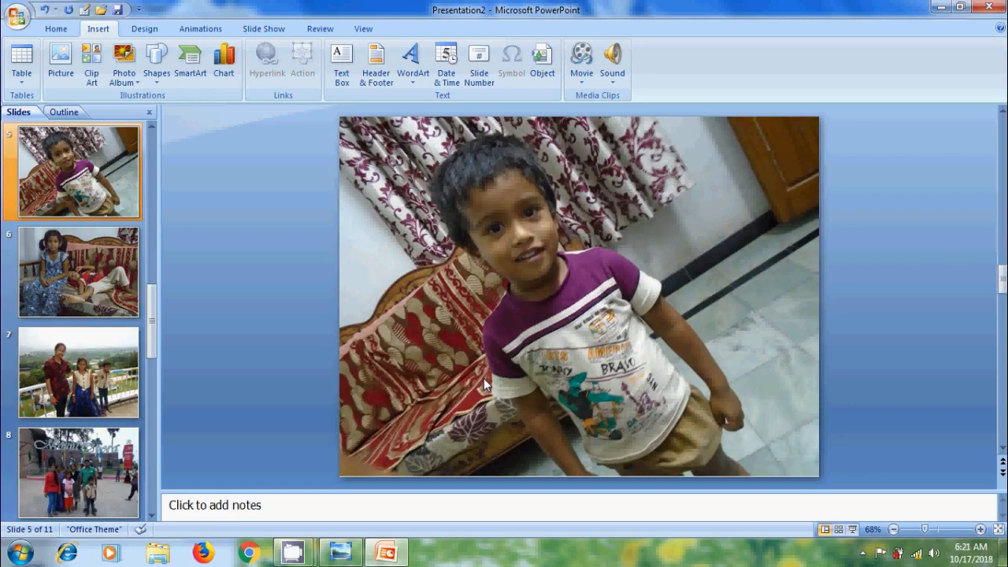
pyautogui.scroll(-1, 484, 380)
pyautogui.scroll(-1, 483, 385)
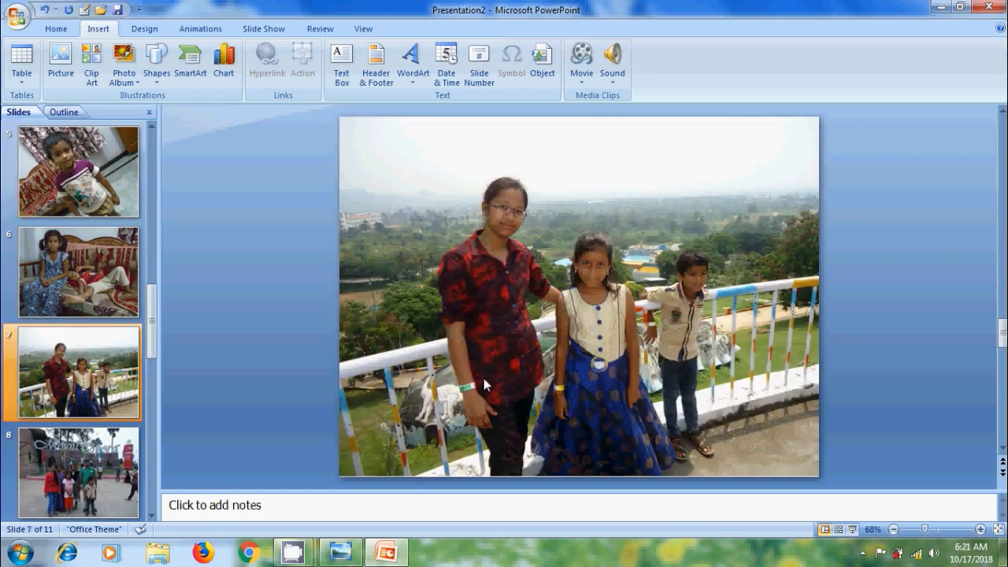
pyautogui.scroll(-1, 483, 385)
pyautogui.scroll(-1, 483, 383)
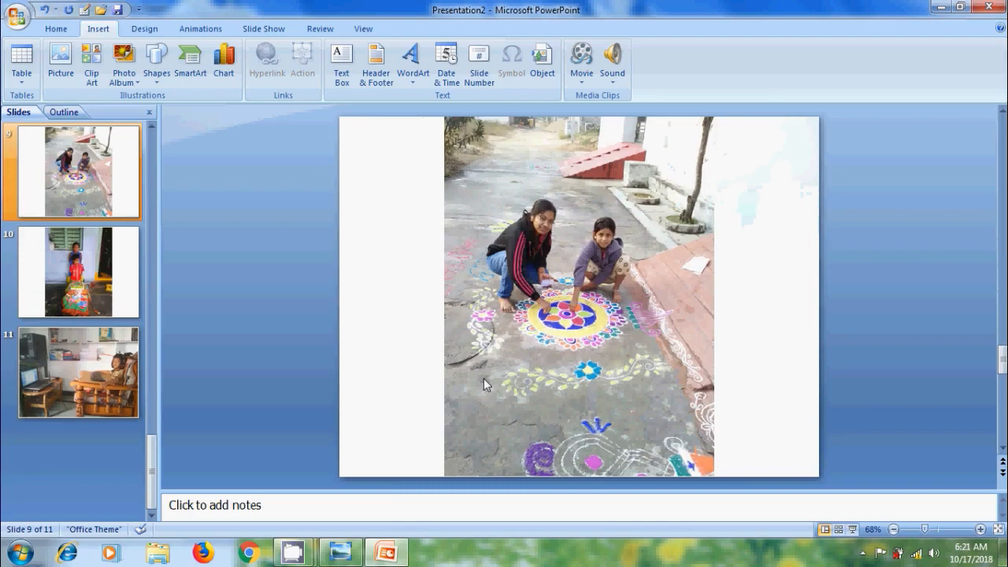
pyautogui.scroll(-1, 483, 384)
pyautogui.scroll(-1, 483, 379)
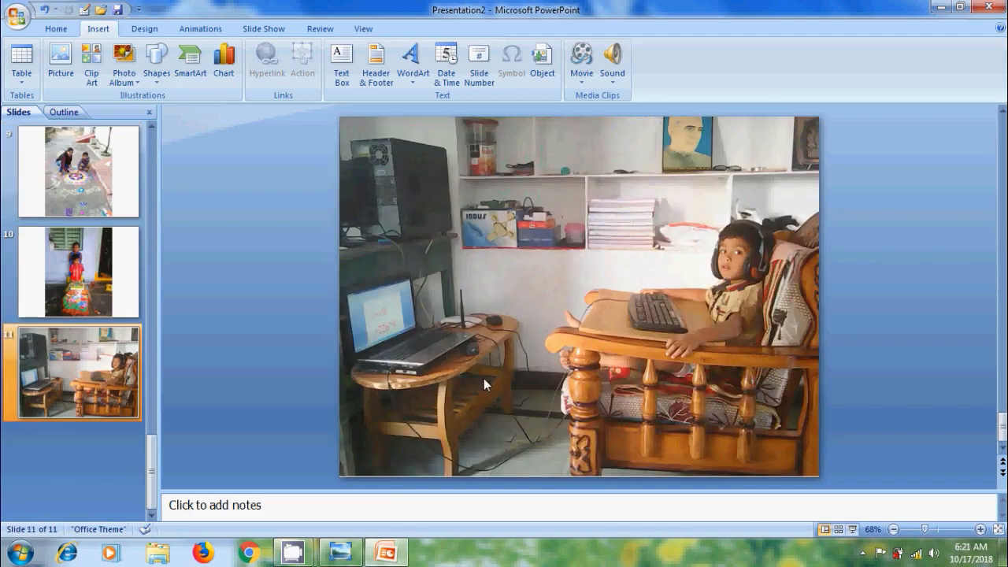
pyautogui.press('Home')
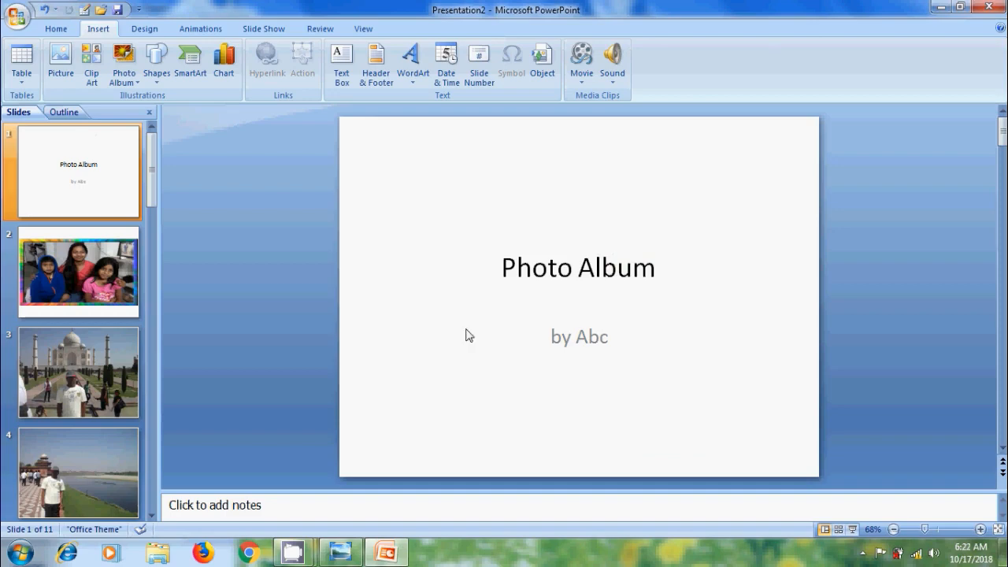
# Edit the photo album to make all pictures black and white, update it and review the slides.
pyautogui.click(138, 84)
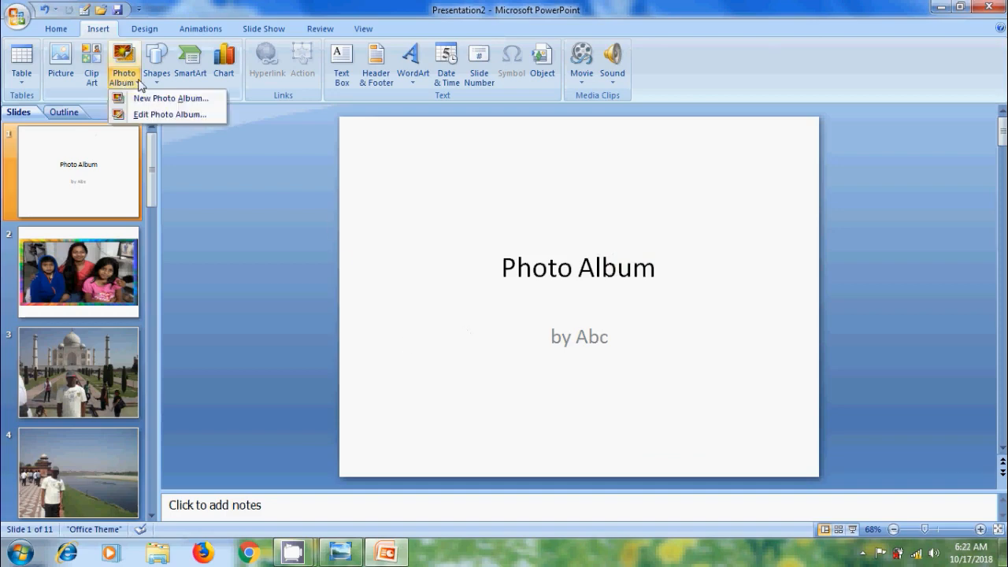
pyautogui.click(191, 119)
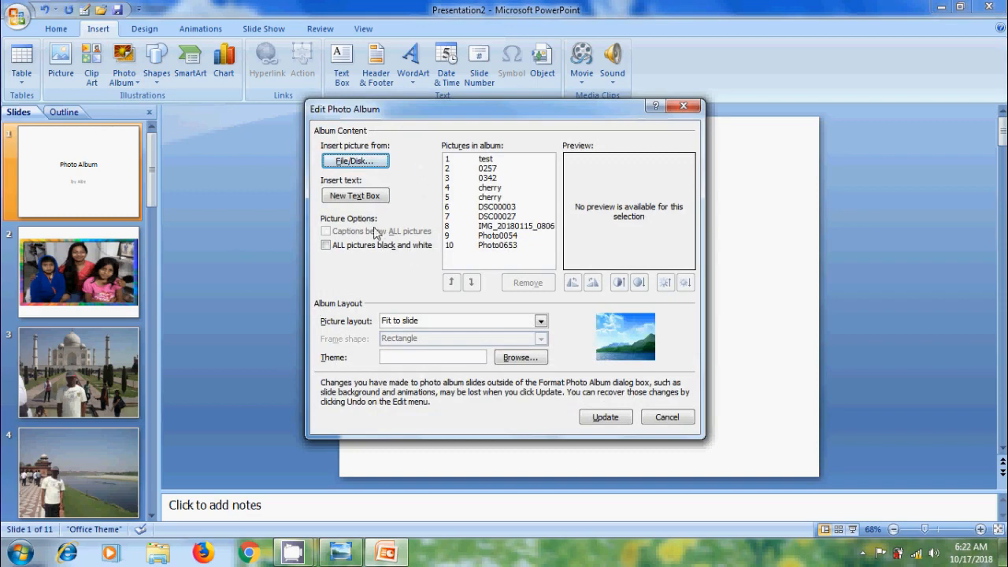
pyautogui.click(325, 246)
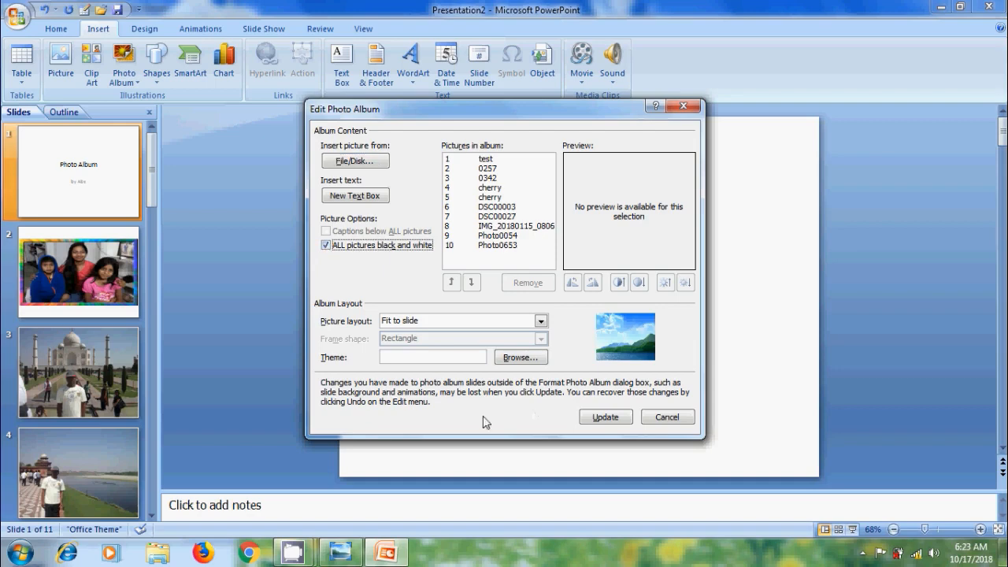
pyautogui.click(612, 419)
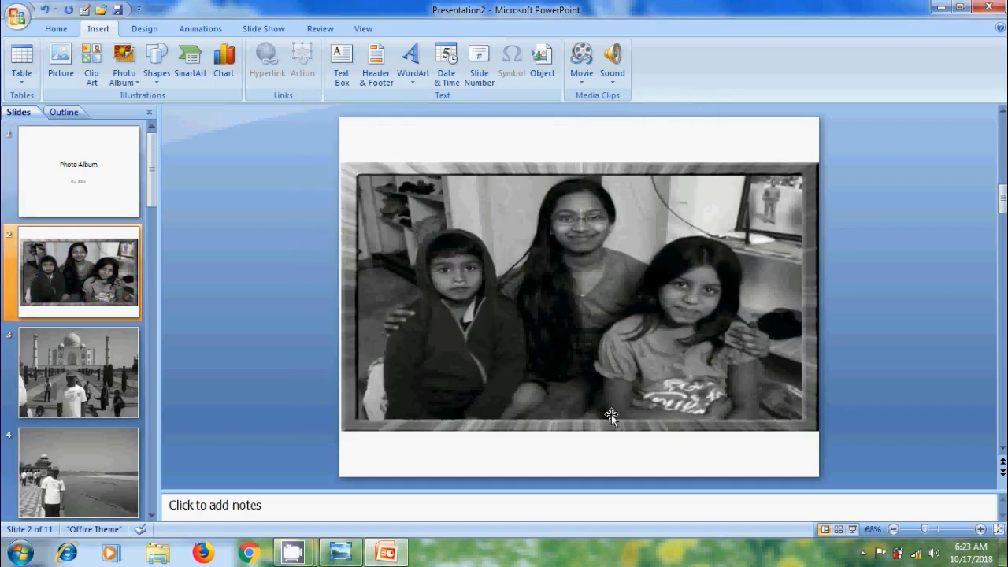
pyautogui.scroll(-2, 611, 415)
pyautogui.scroll(-1, 611, 414)
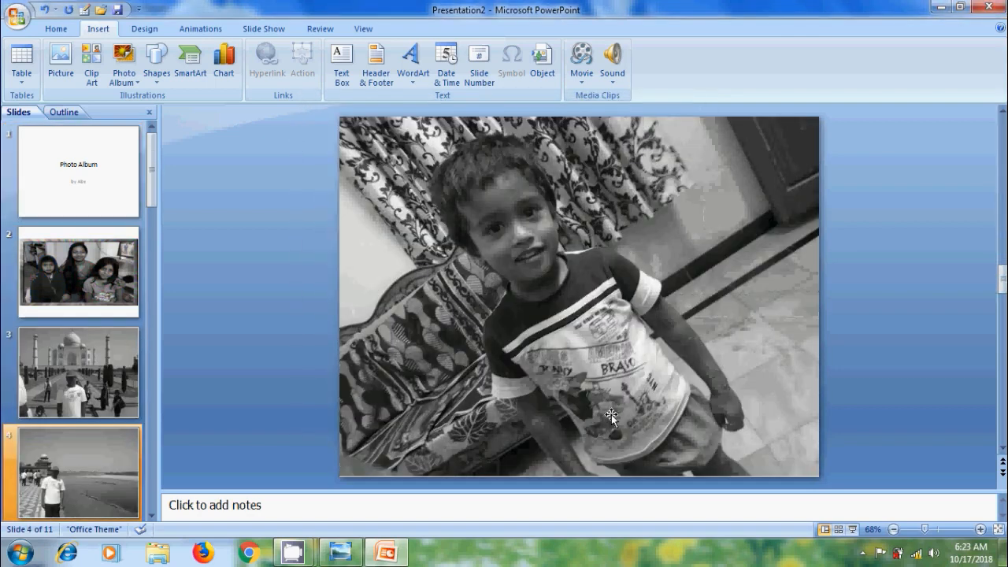
pyautogui.scroll(-6, 611, 414)
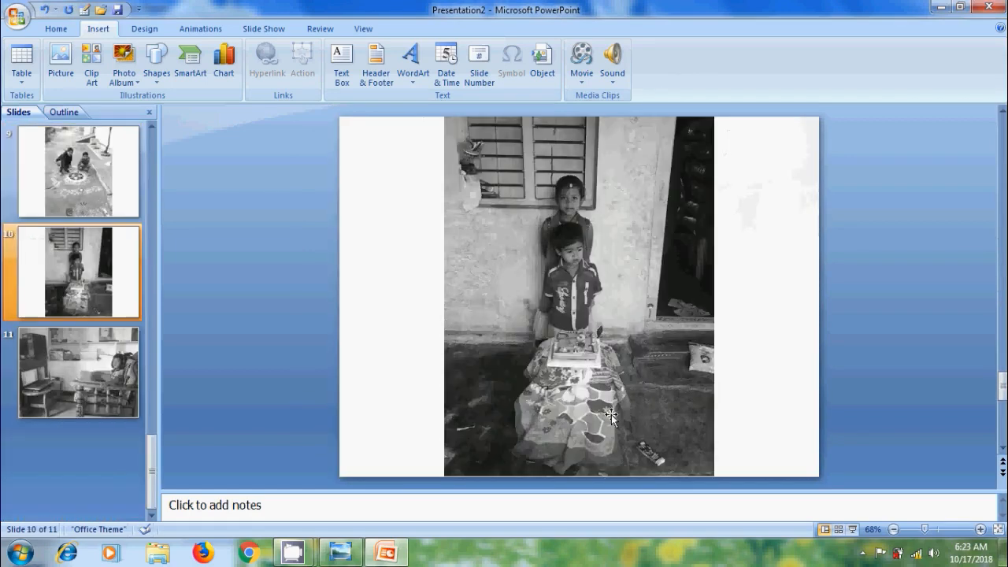
pyautogui.scroll(-1, 611, 414)
pyautogui.press('Home')
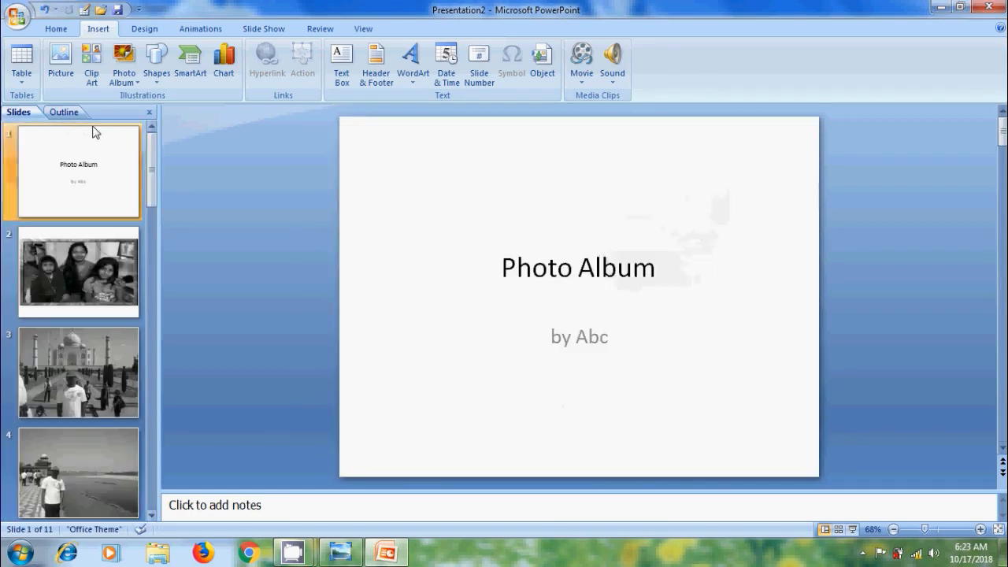
# Edit the photo album to turn off black and white for all pictures and look through the picture layout options.
pyautogui.click(124, 77)
pyautogui.click(155, 114)
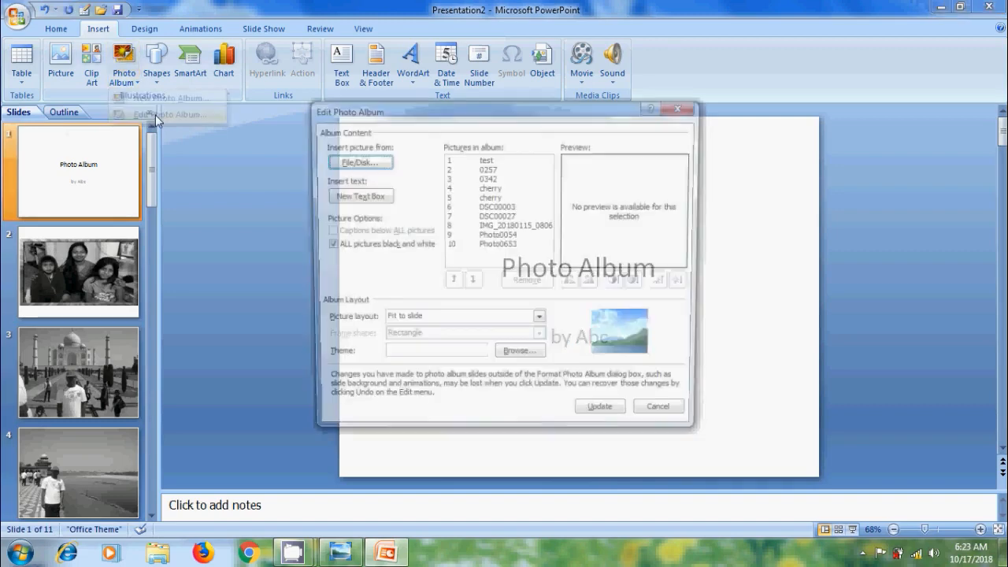
pyautogui.click(326, 246)
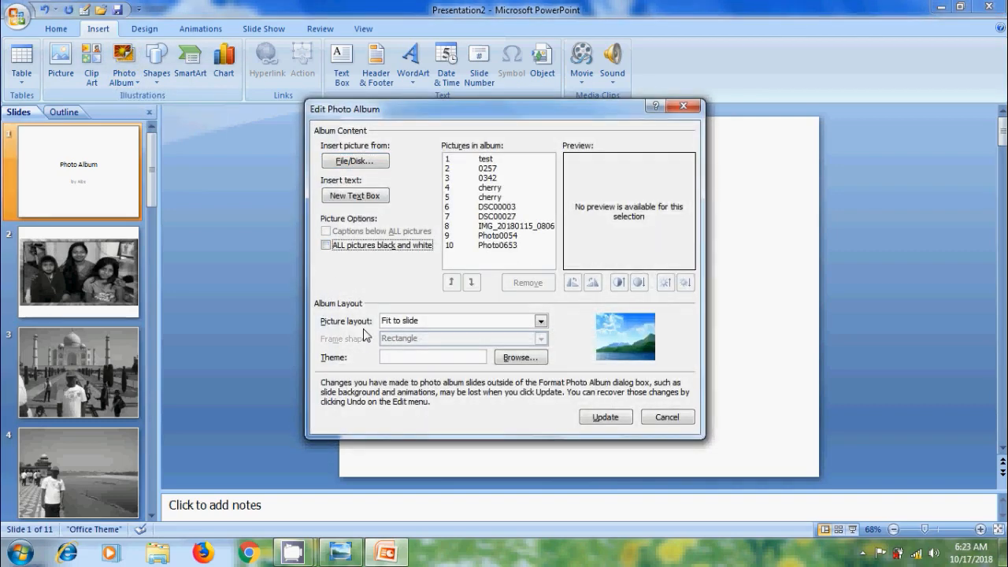
pyautogui.click(541, 322)
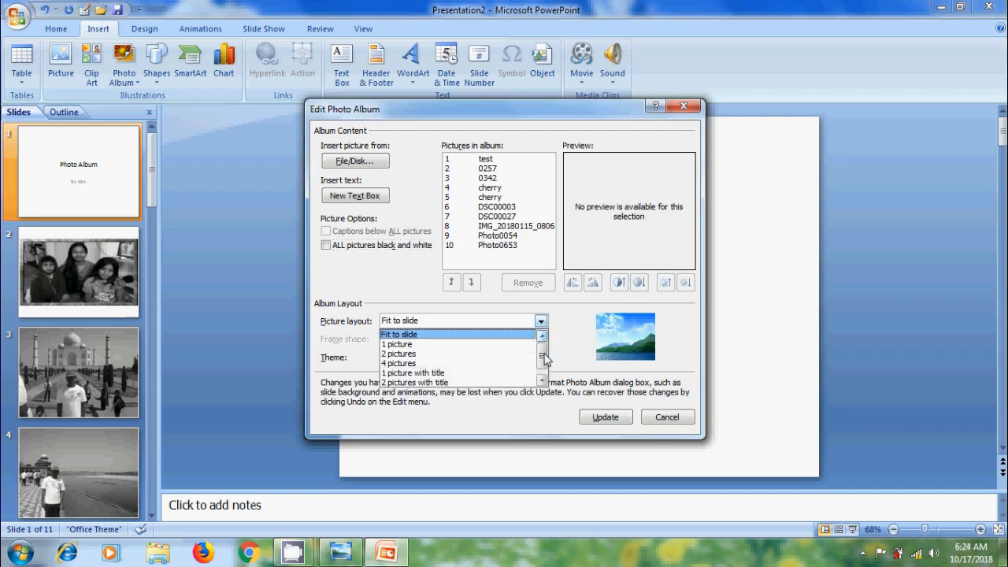
pyautogui.moveTo(542, 354); pyautogui.dragTo(549, 328)
pyautogui.click(545, 323)
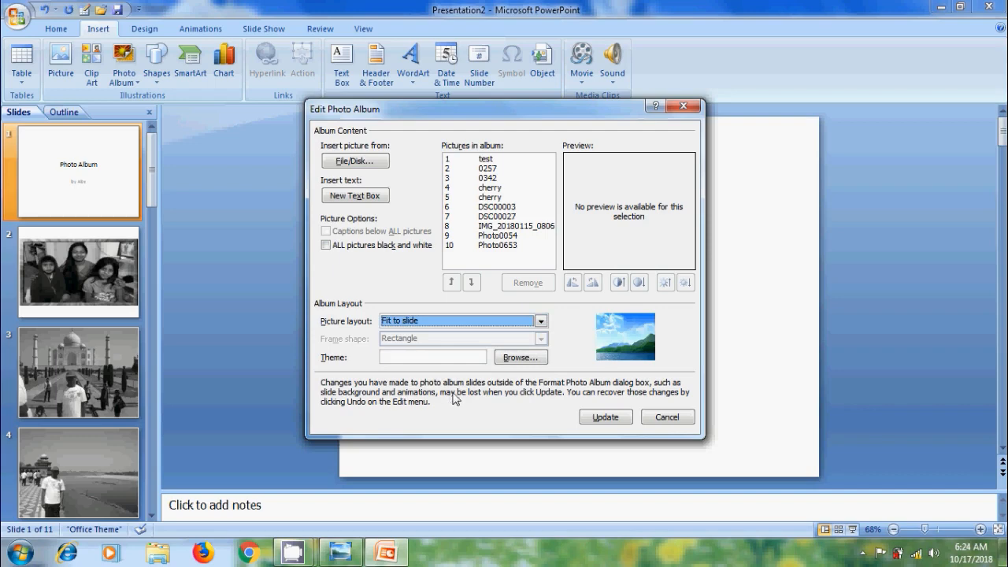
# Choose the Flow theme from Document Themes 12 for the photo album and update the album.
pyautogui.click(527, 360)
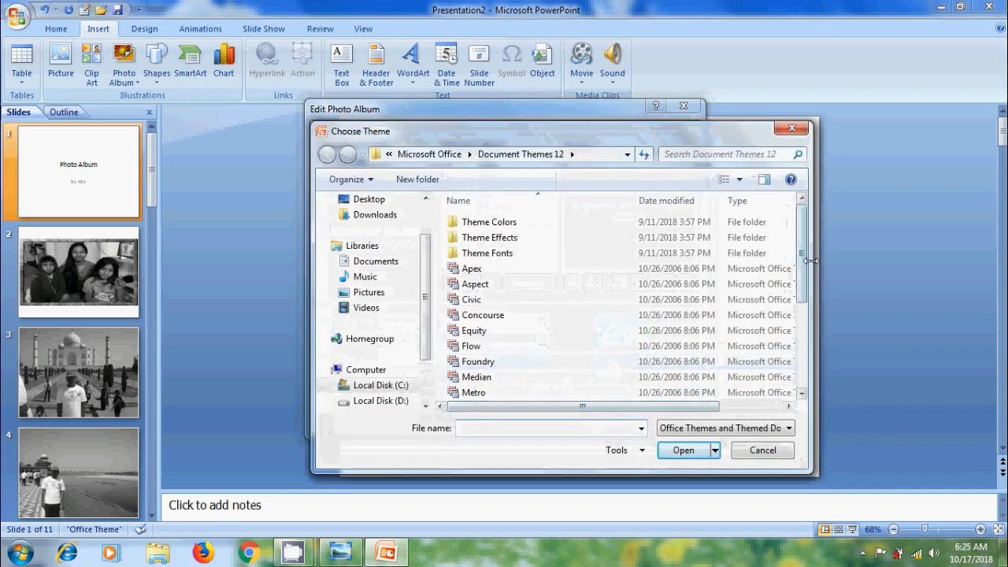
pyautogui.moveTo(803, 260); pyautogui.dragTo(801, 220)
pyautogui.click(528, 354)
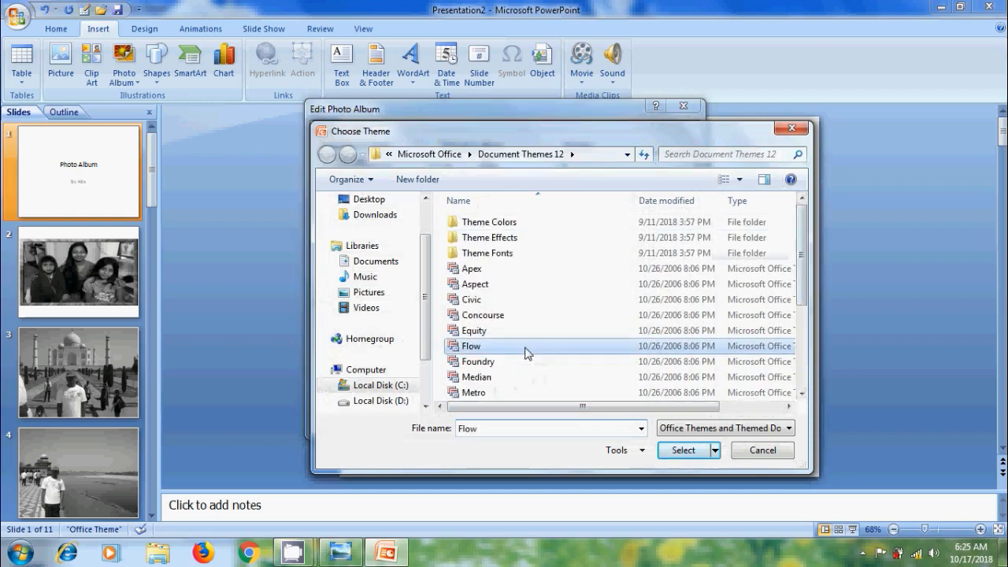
pyautogui.click(692, 452)
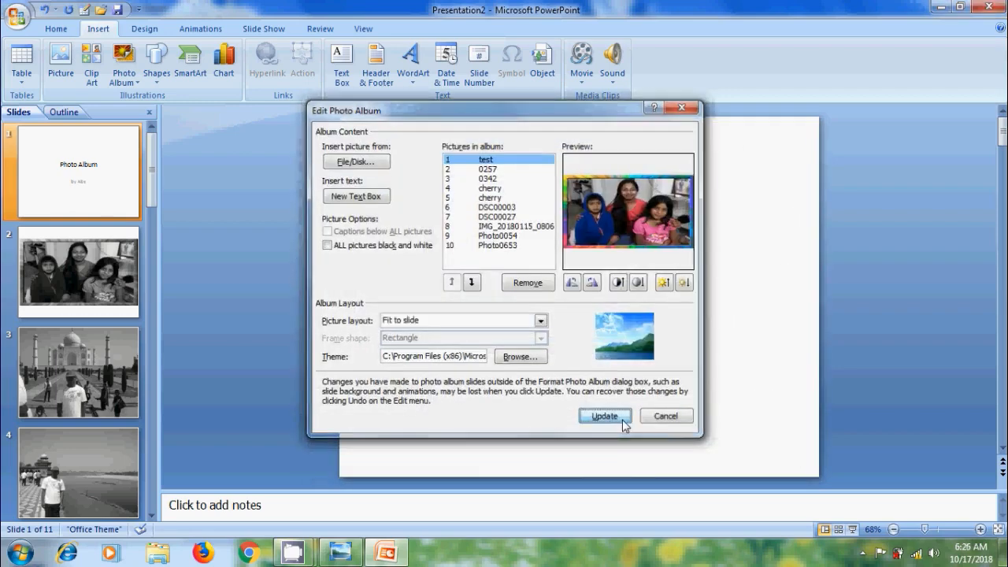
pyautogui.click(622, 418)
# Edit the photo album again, setting the picture layout to 1 picture and the frame shape to Rounded Rectangle.
pyautogui.click(125, 78)
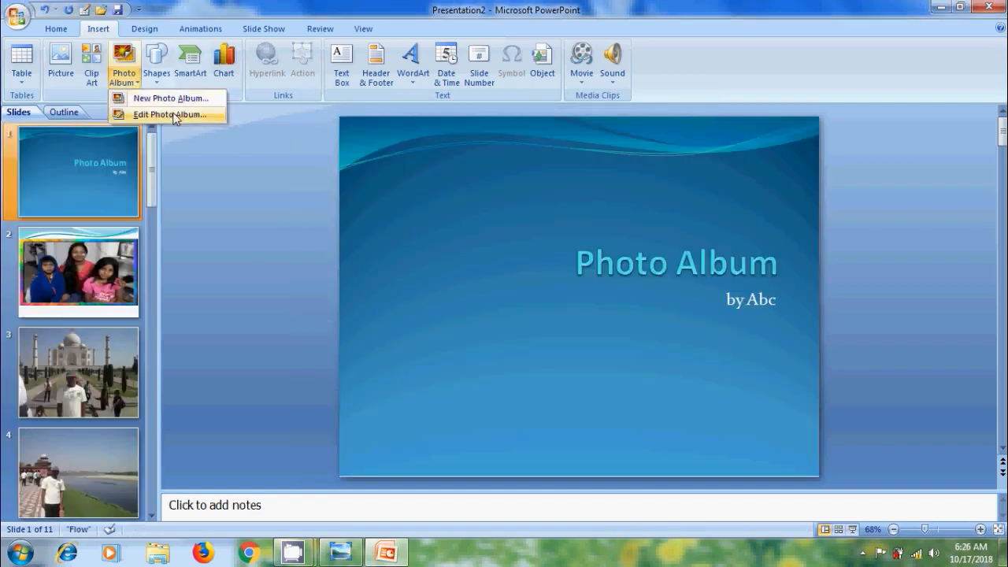
pyautogui.click(171, 114)
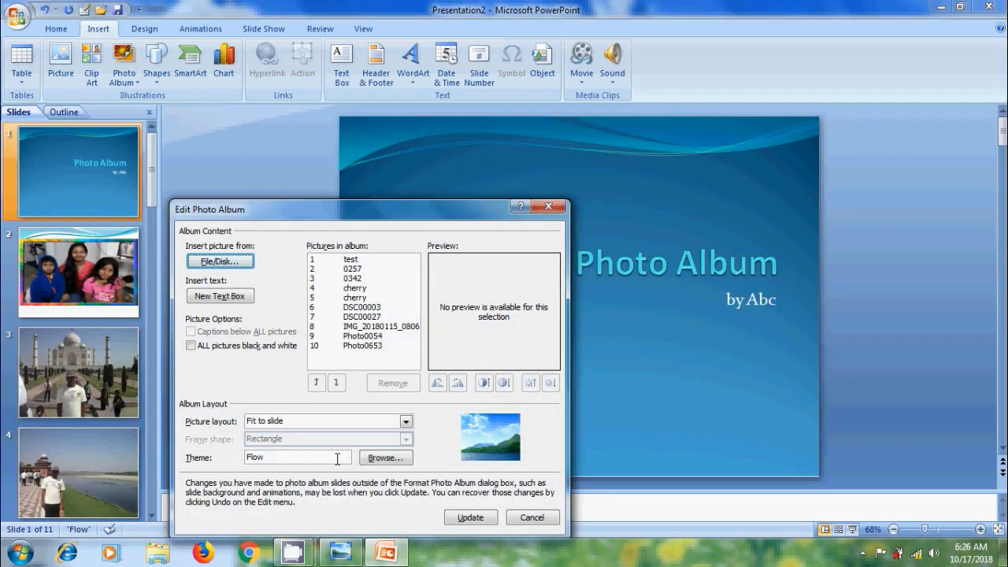
pyautogui.click(406, 422)
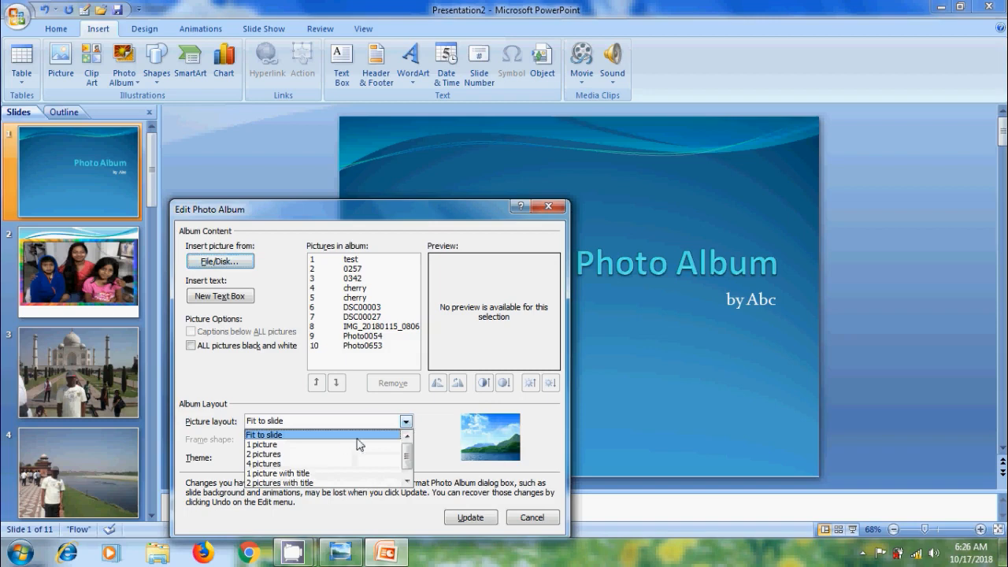
pyautogui.click(318, 446)
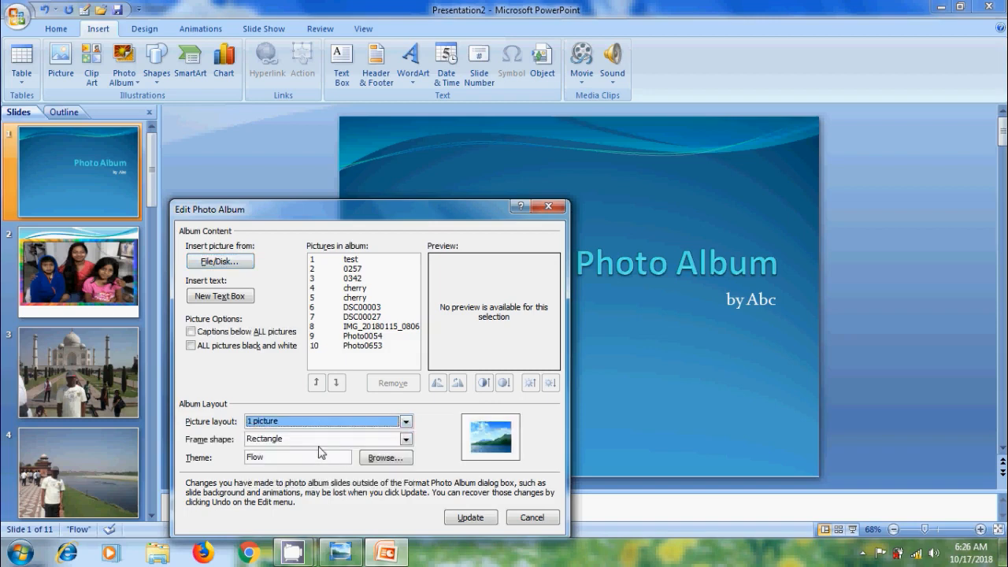
pyautogui.click(406, 441)
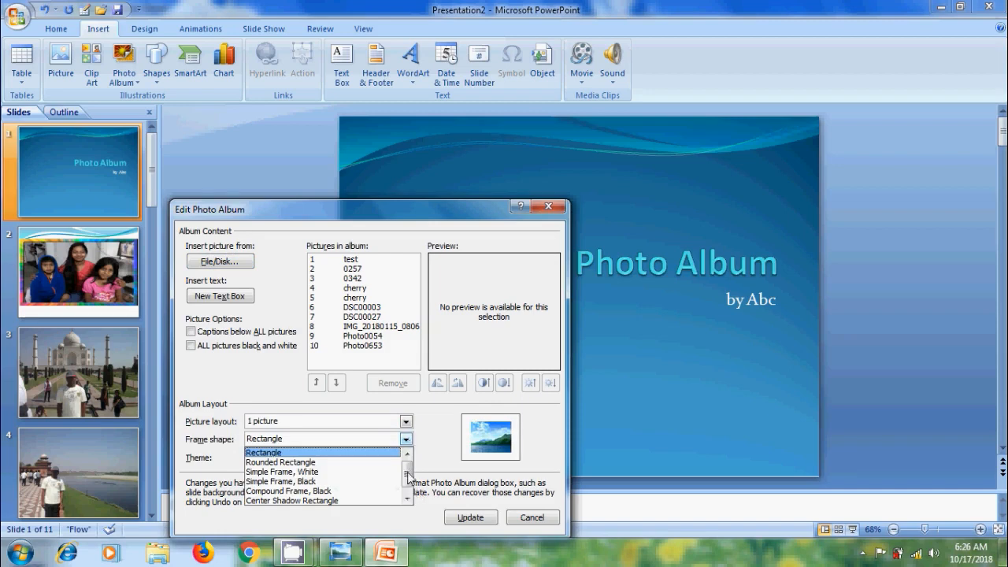
pyautogui.click(409, 494)
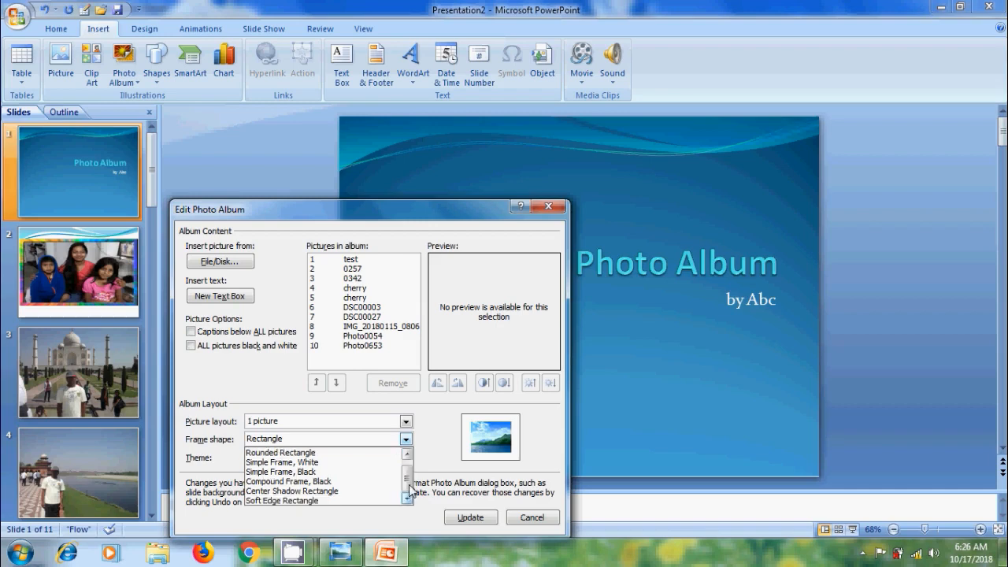
pyautogui.scroll(1, 410, 488)
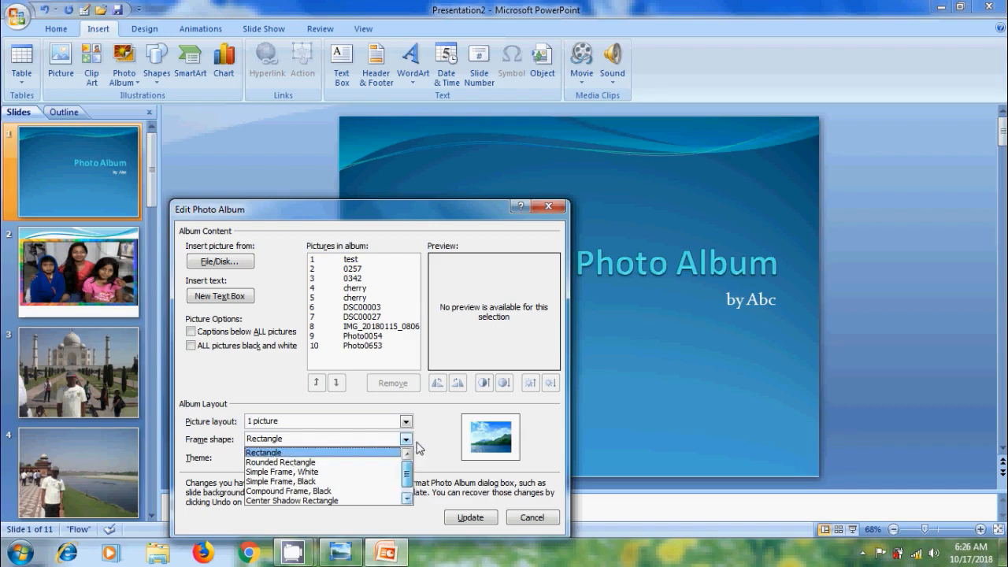
pyautogui.click(311, 463)
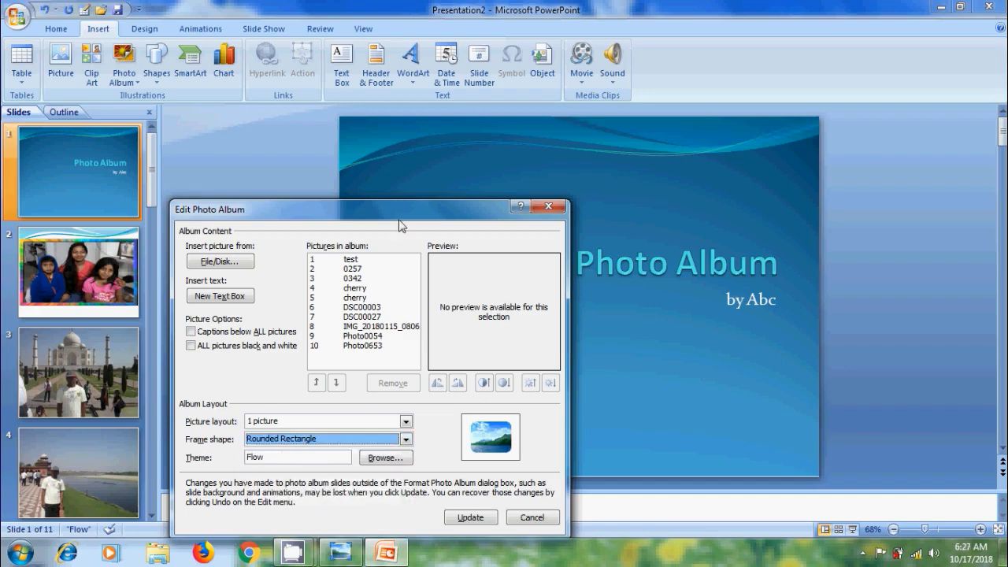
# Select the first picture in the album, test, and rotate it left through a full turn.
pyautogui.moveTo(399, 207); pyautogui.dragTo(461, 138)
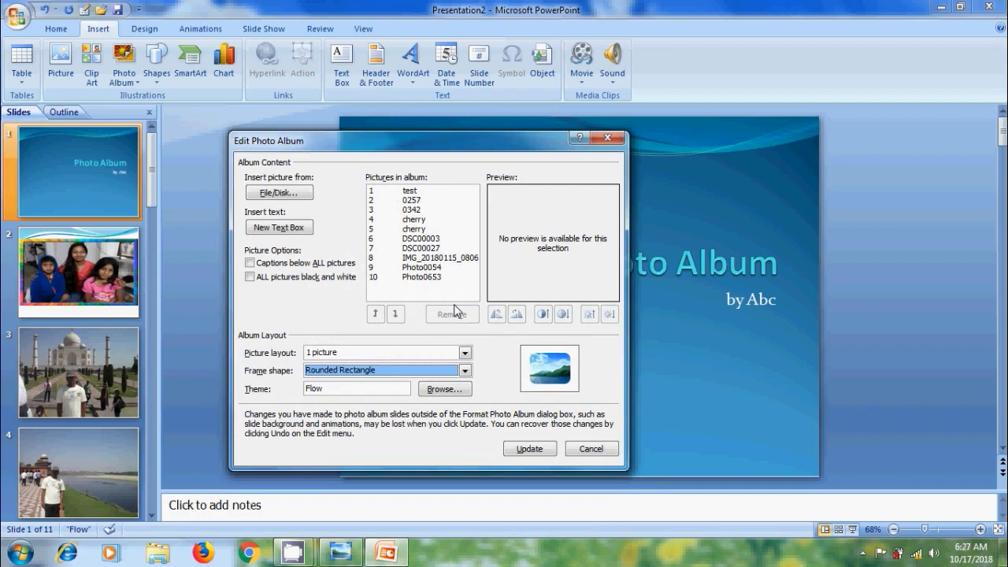
pyautogui.click(413, 191)
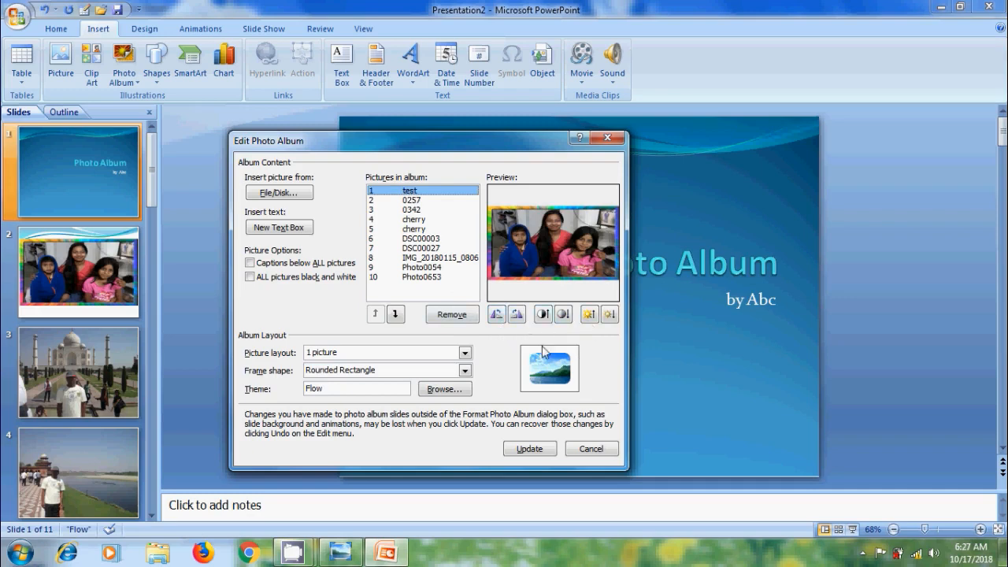
pyautogui.click(497, 316)
pyautogui.click(497, 317)
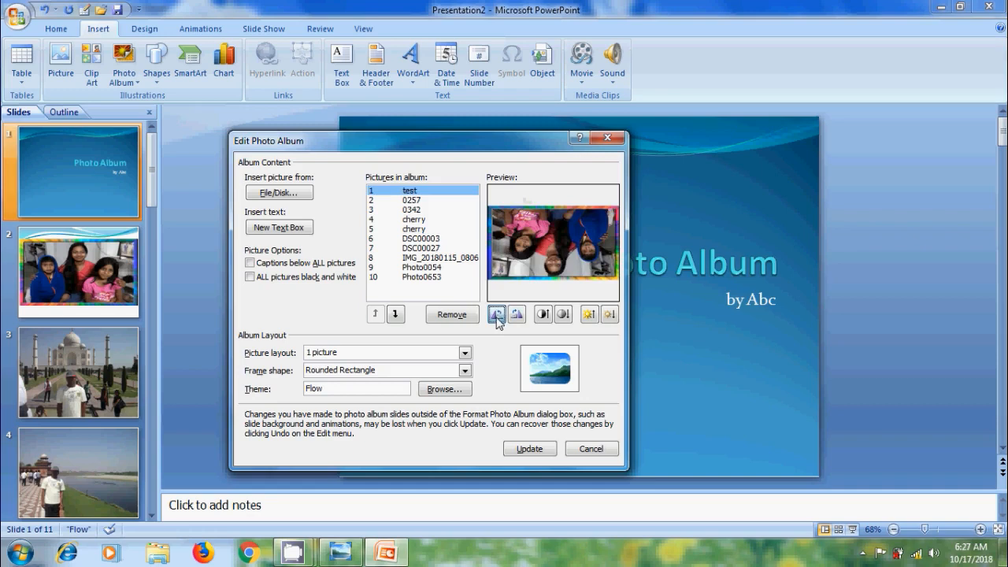
pyautogui.click(497, 316)
pyautogui.click(497, 316)
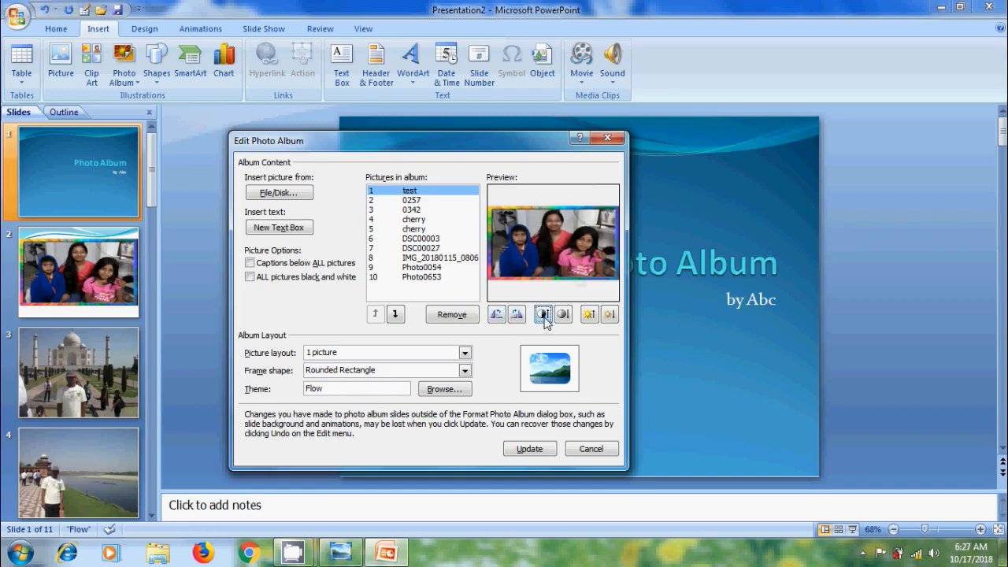
# Raise the contrast of the test picture several levels and lower it again by three levels.
pyautogui.click(543, 315)
pyautogui.click(543, 315)
pyautogui.click(543, 315)
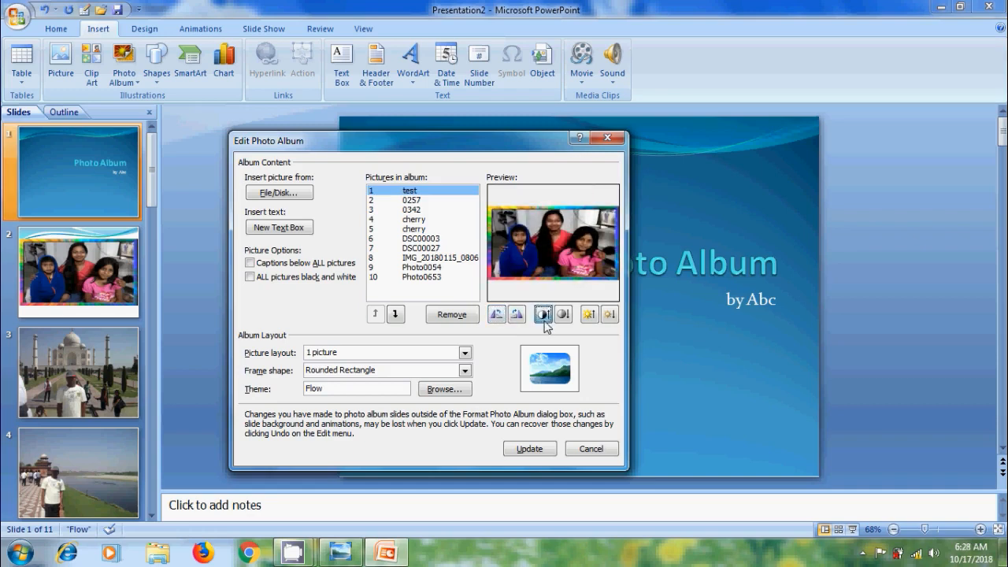
pyautogui.click(543, 315)
pyautogui.click(567, 319)
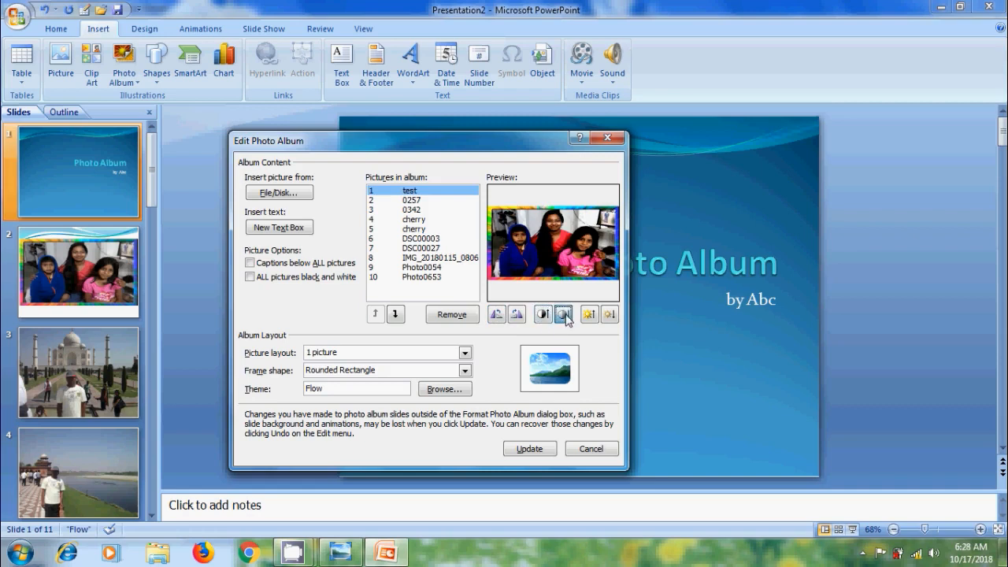
pyautogui.click(564, 315)
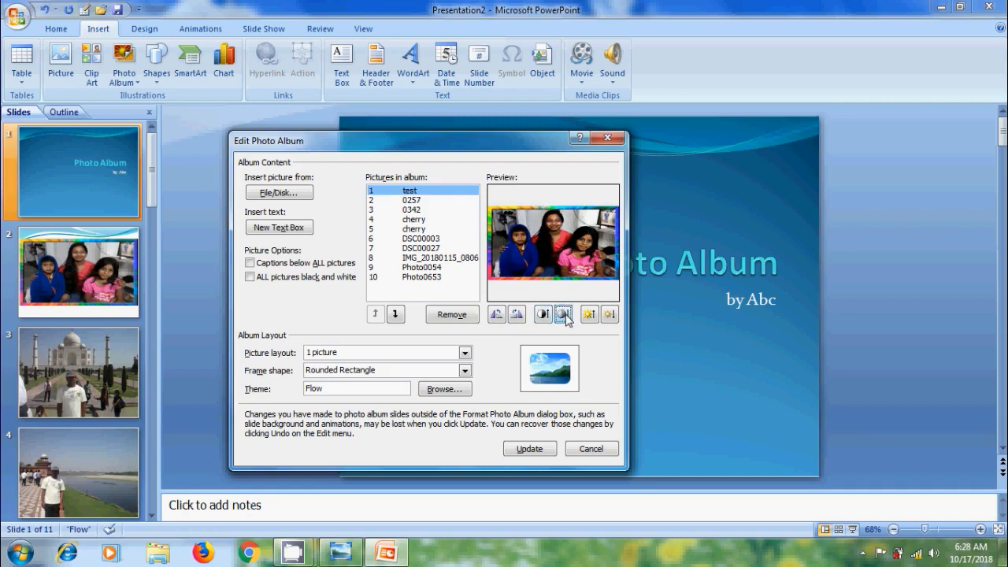
pyautogui.click(563, 315)
# Raise the brightness of the test picture by three levels and lower it again by several levels.
pyautogui.click(589, 316)
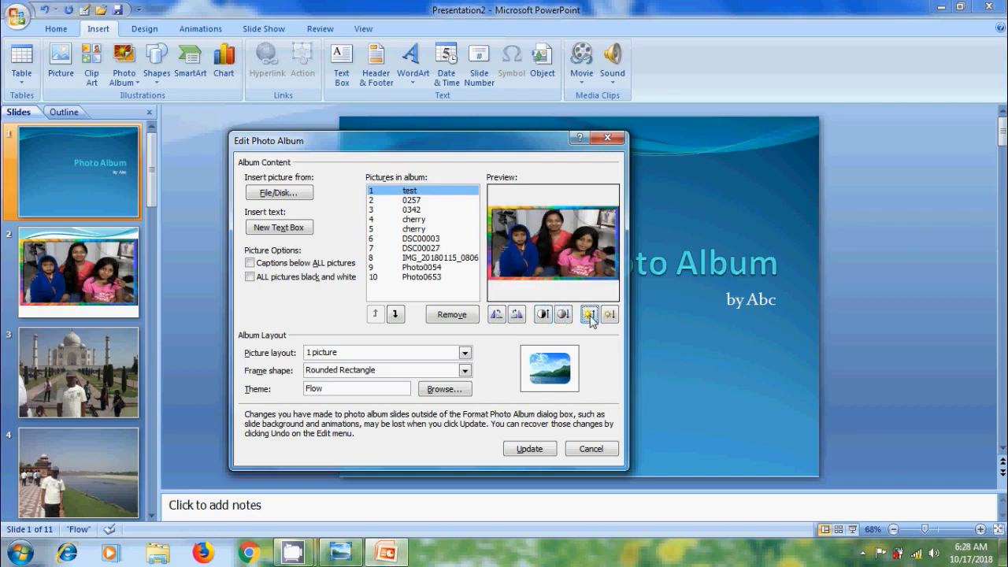
pyautogui.click(589, 318)
pyautogui.click(589, 317)
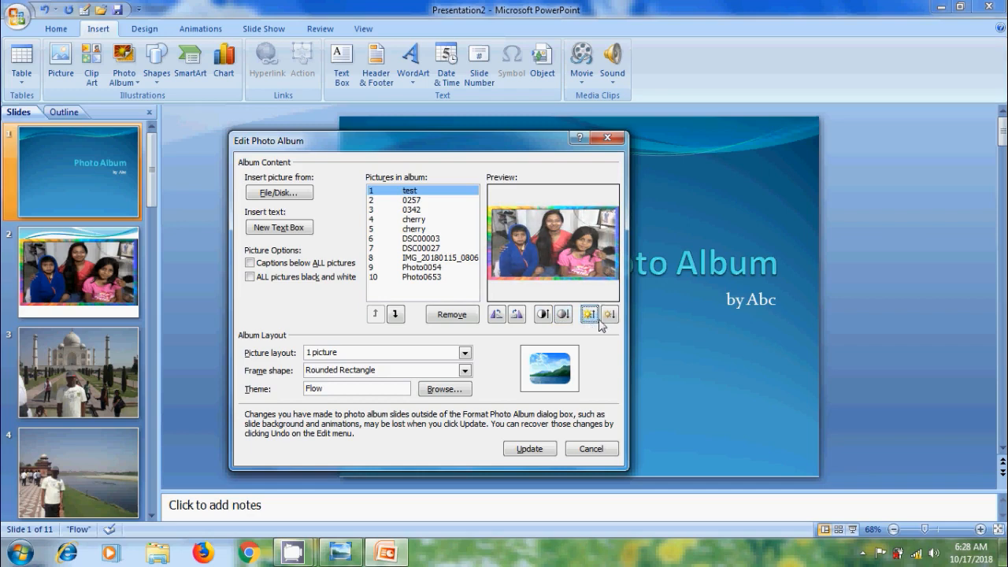
pyautogui.click(609, 315)
pyautogui.click(609, 315)
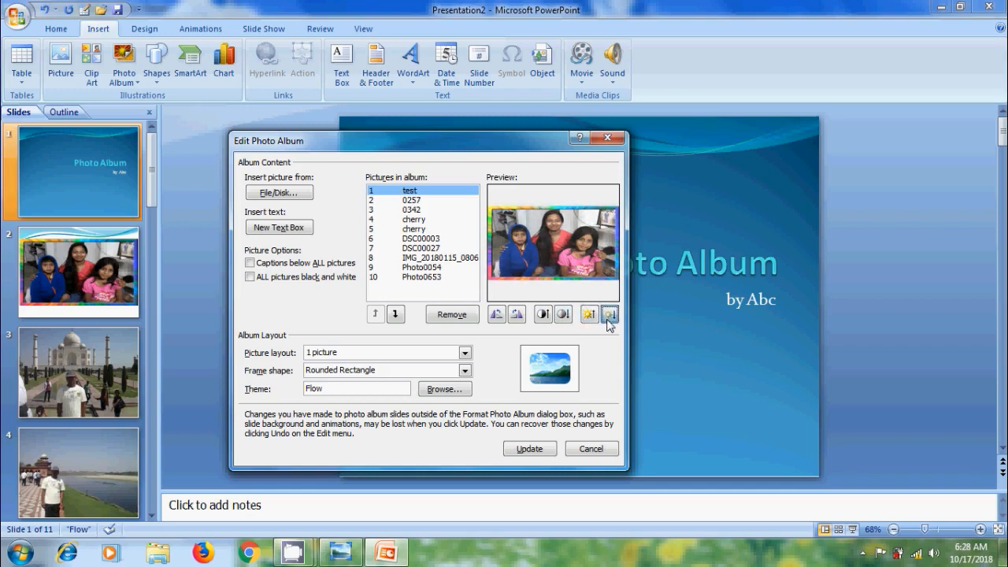
pyautogui.click(610, 315)
pyautogui.click(610, 315)
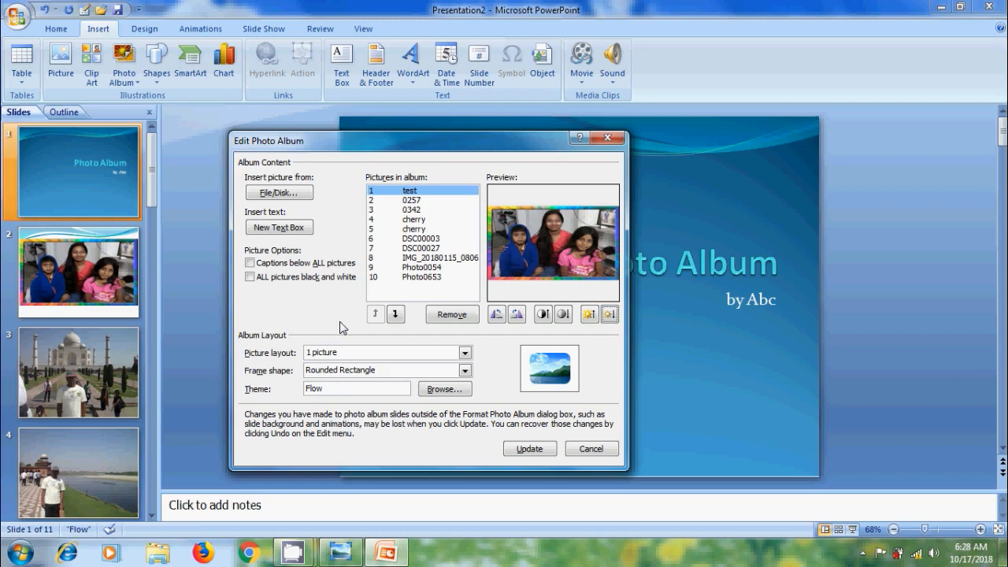
# Turn on captions below all pictures, update the album and look through the slides up to the last one.
pyautogui.click(252, 263)
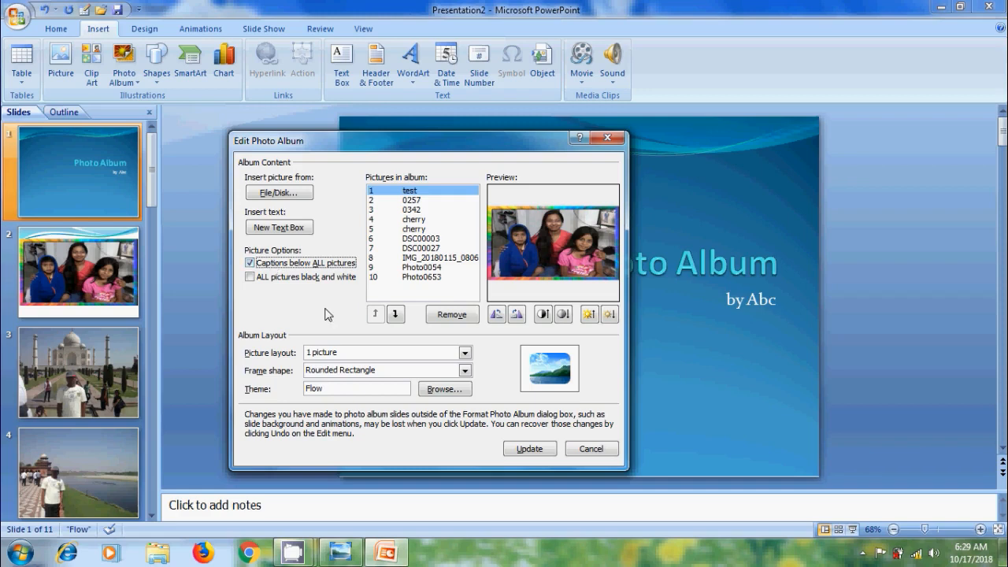
pyautogui.click(533, 448)
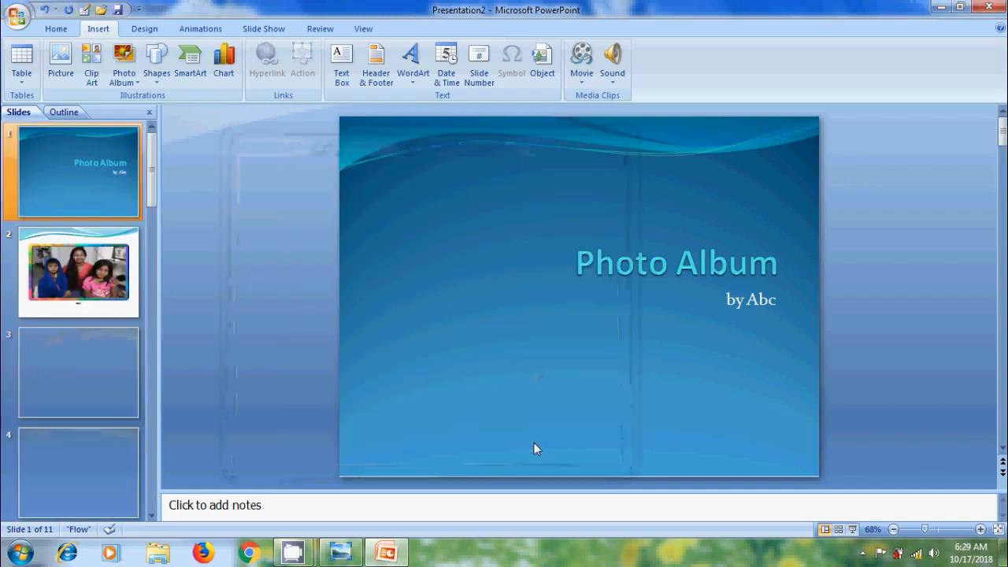
pyautogui.scroll(-1, 426, 403)
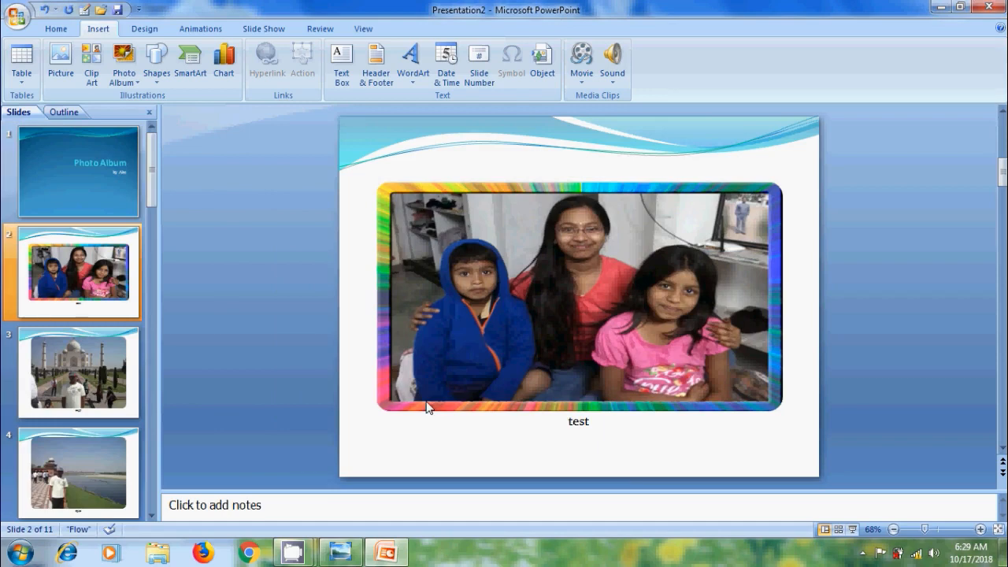
pyautogui.scroll(-1, 426, 403)
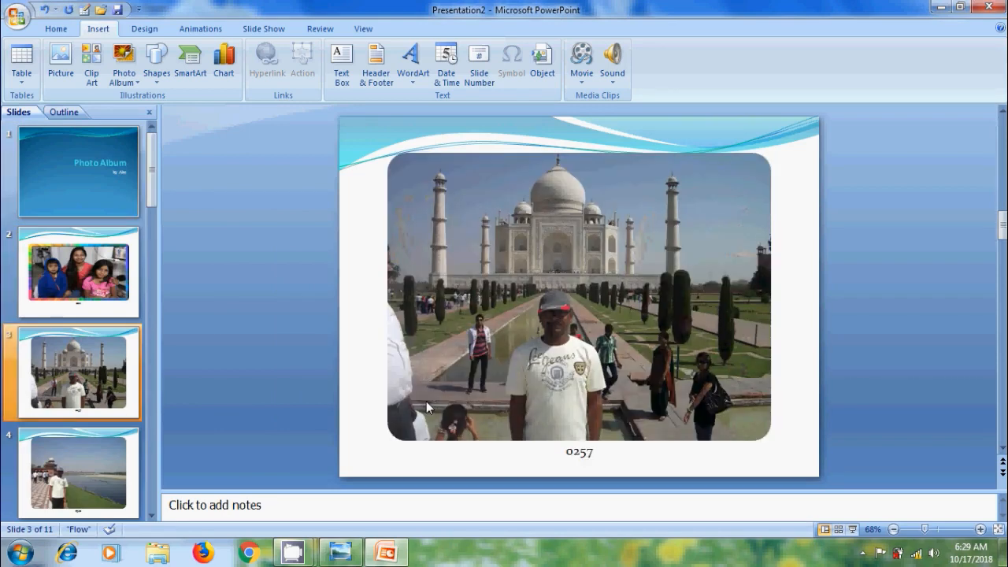
pyautogui.scroll(-1, 426, 403)
pyautogui.scroll(-3, 426, 400)
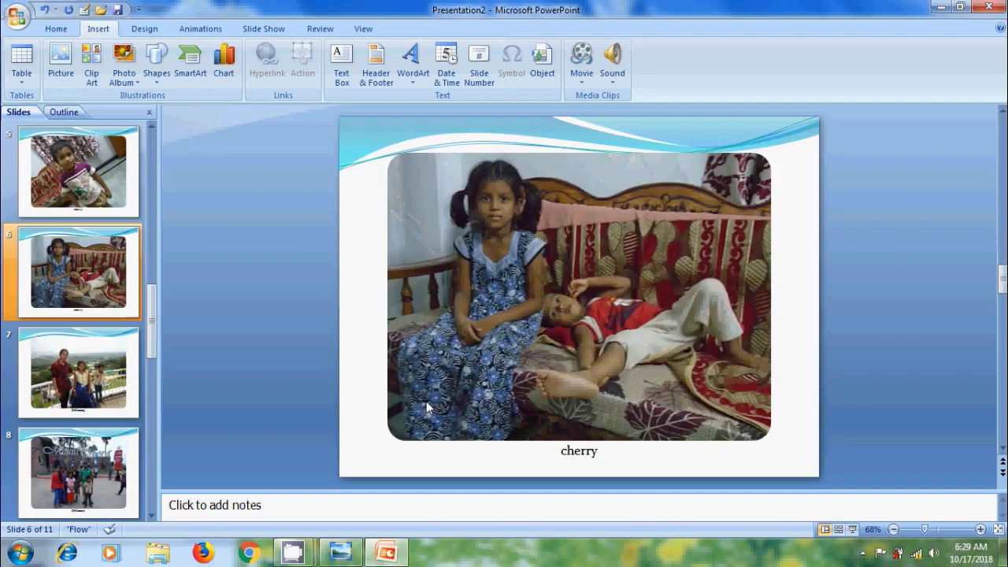
pyautogui.scroll(-3, 426, 400)
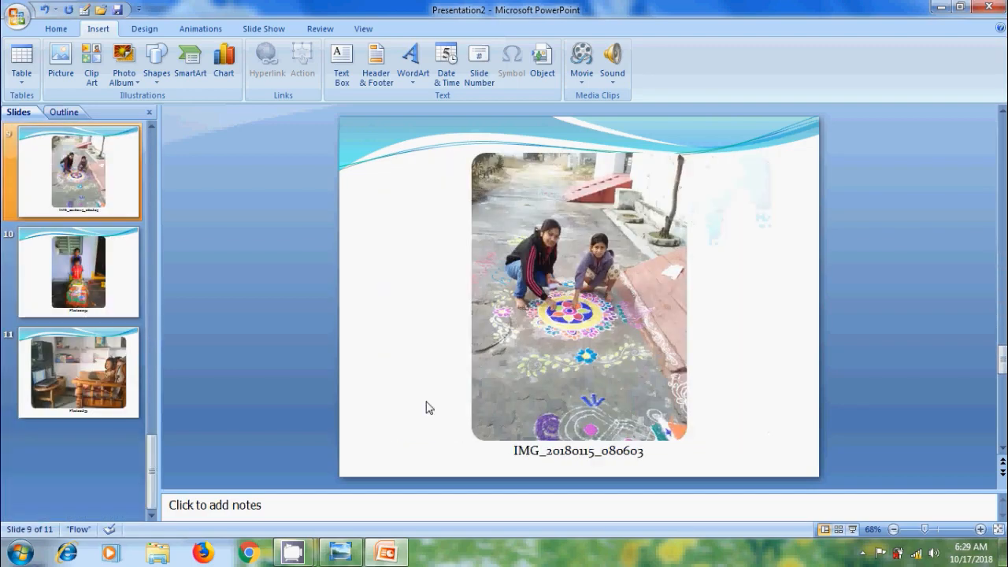
pyautogui.scroll(-1, 426, 403)
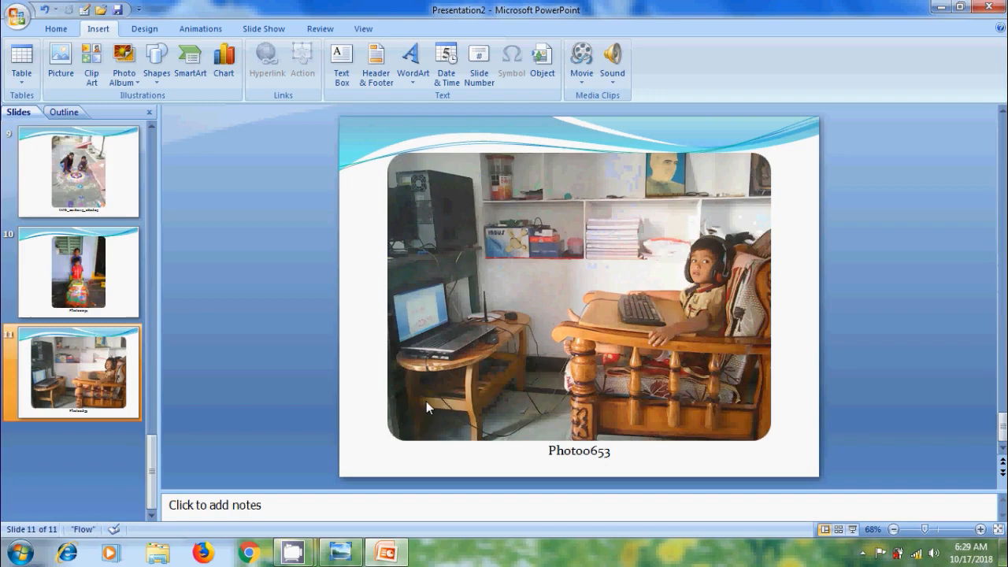
# Replace the picture caption on slide 11 with the child's name followed by "IT".
pyautogui.click(596, 452)
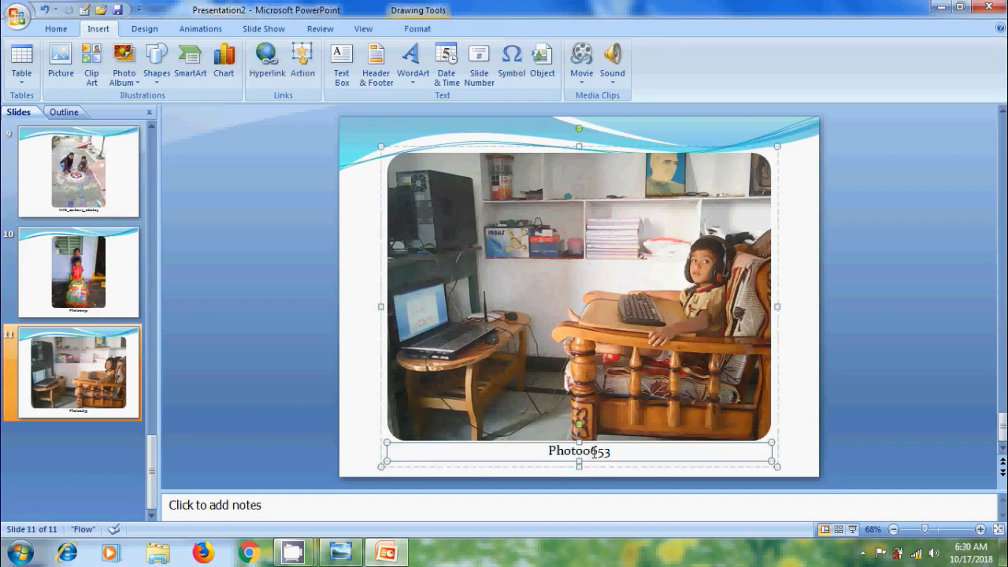
pyautogui.doubleClick(593, 451)
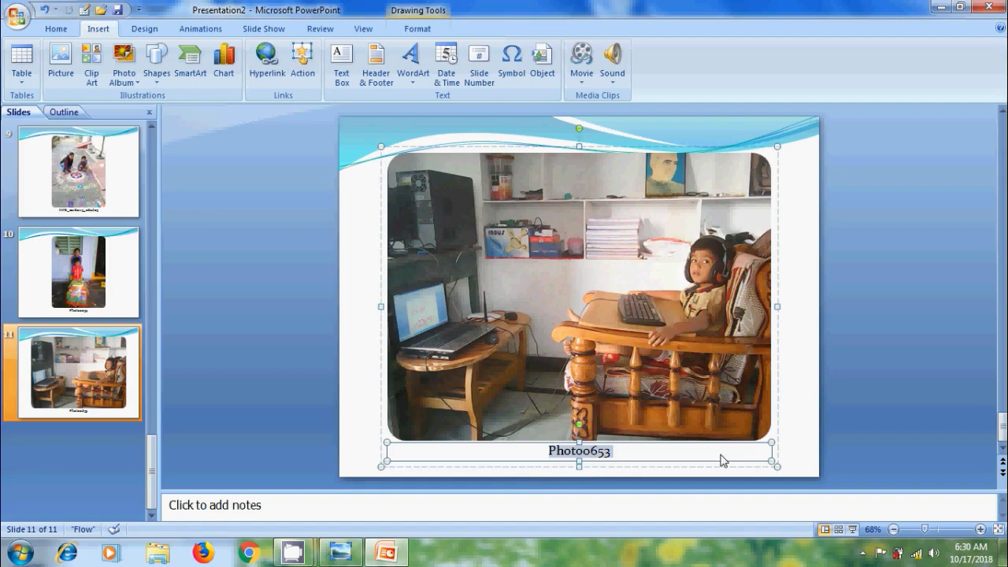
pyautogui.press('BackSpace')
pyautogui.write('Ch')
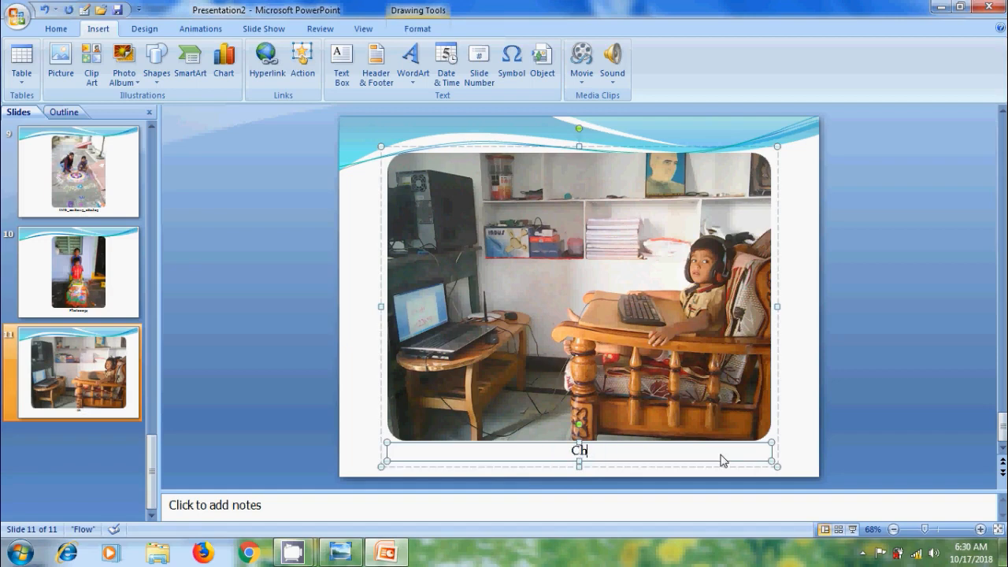
pyautogui.write('erry IT')
# Replace the picture caption on slide 10 with the child's name followed by "Birthday".
pyautogui.click(114, 271)
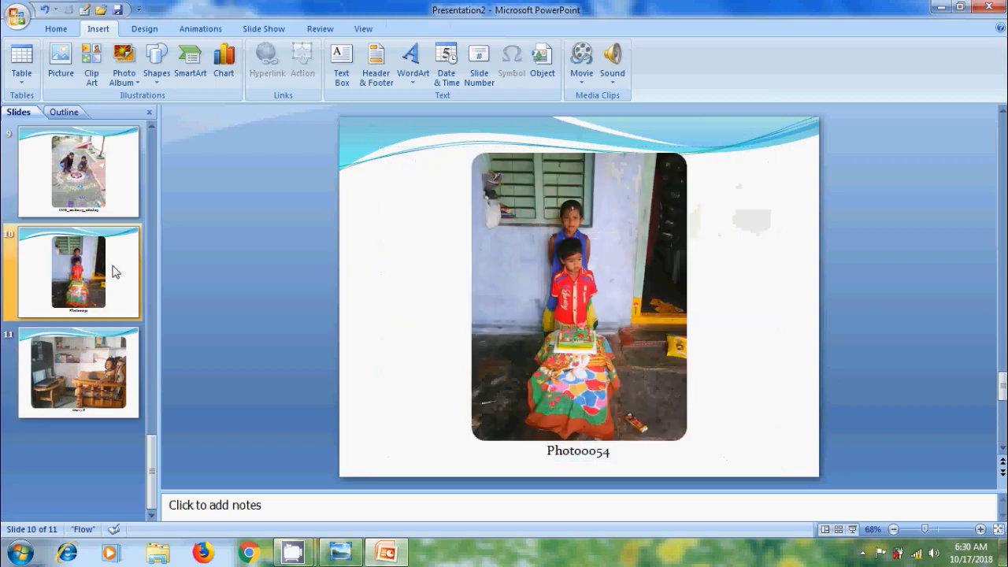
pyautogui.click(603, 451)
pyautogui.hotkey('ctrl', 'a')
pyautogui.write('C')
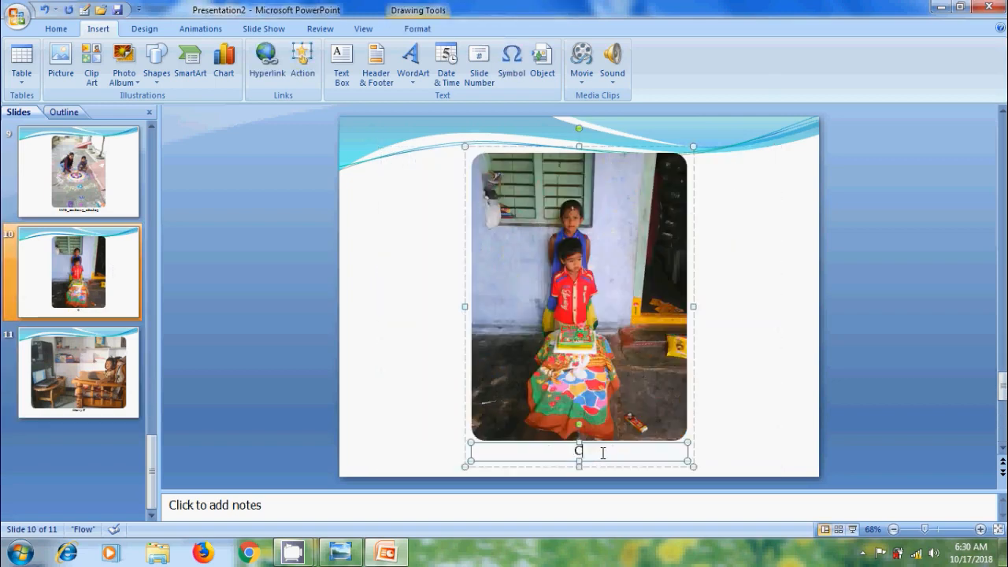
pyautogui.write('herry Birthday')
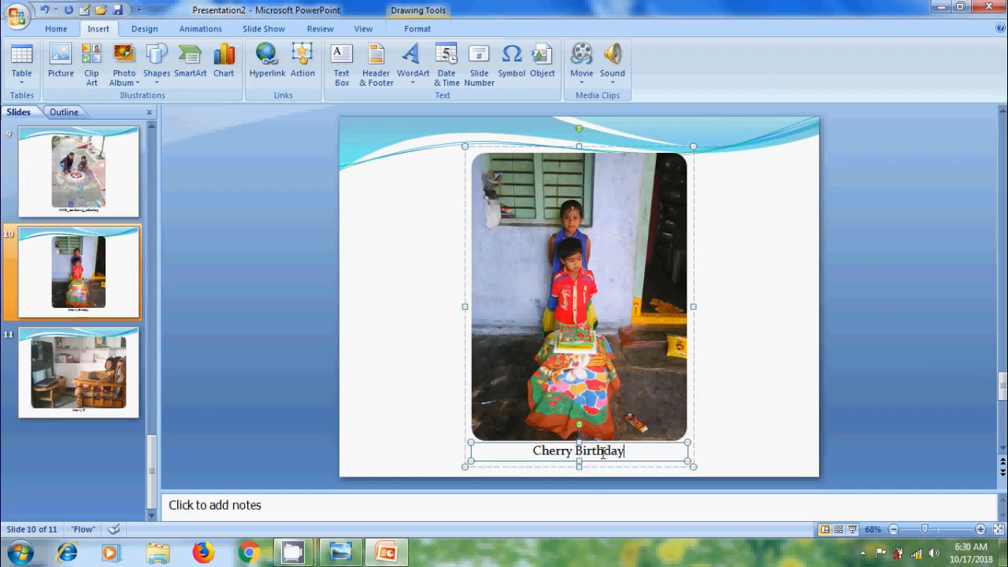
pyautogui.click(767, 312)
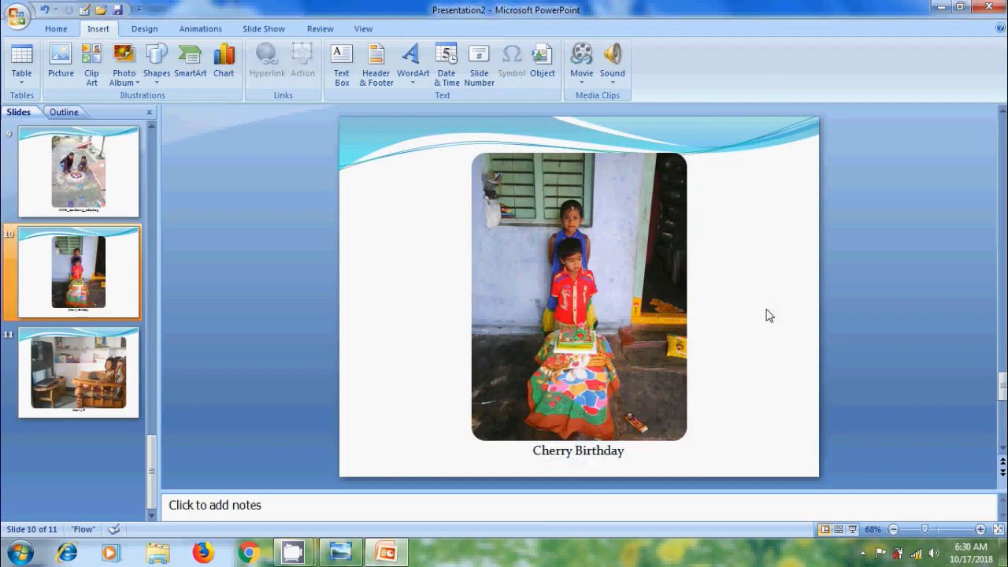
# Edit the photo album to insert a new text box after the test picture, update it and place the cursor in slide 3's text.
pyautogui.click(130, 83)
pyautogui.click(176, 115)
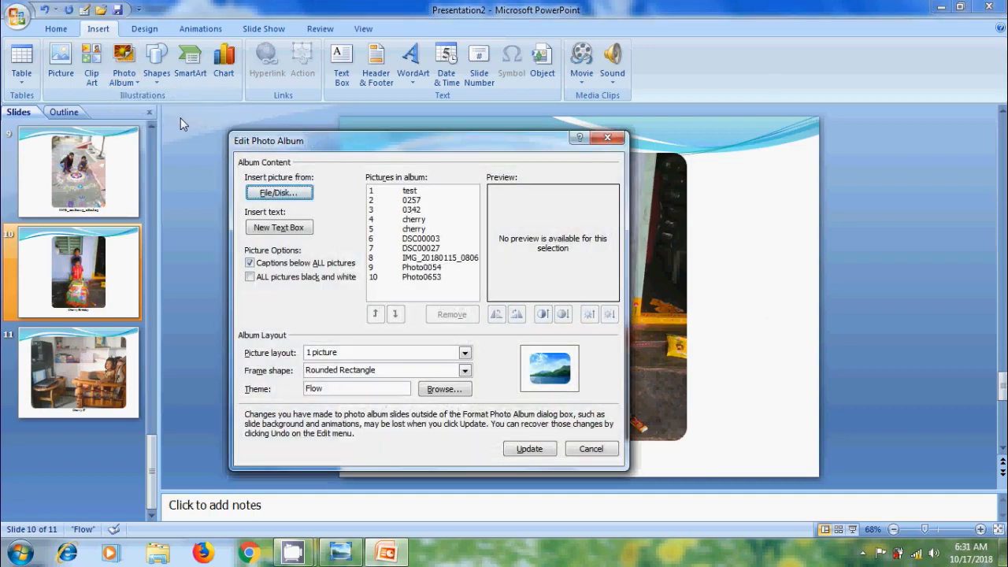
pyautogui.click(411, 192)
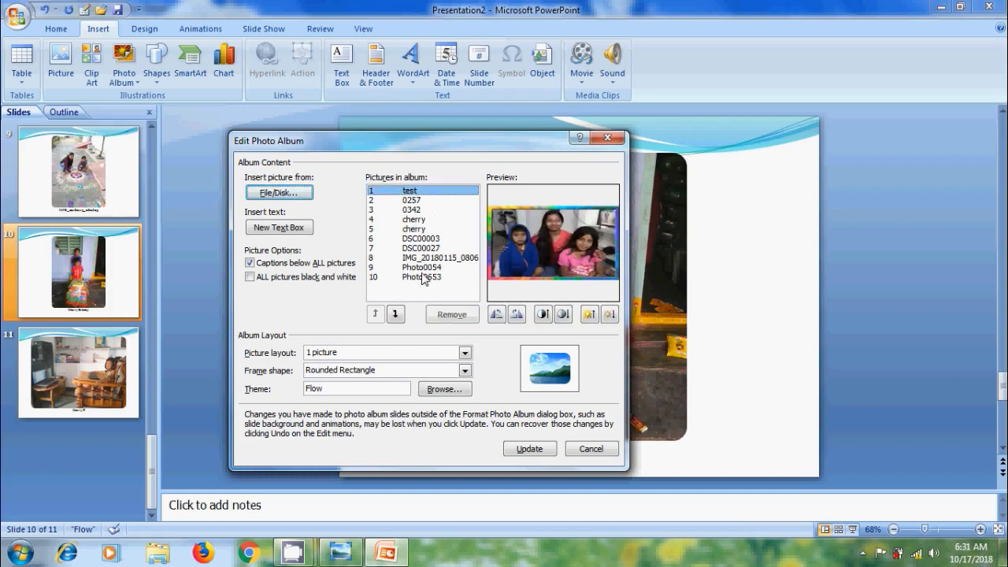
pyautogui.click(282, 229)
pyautogui.click(533, 450)
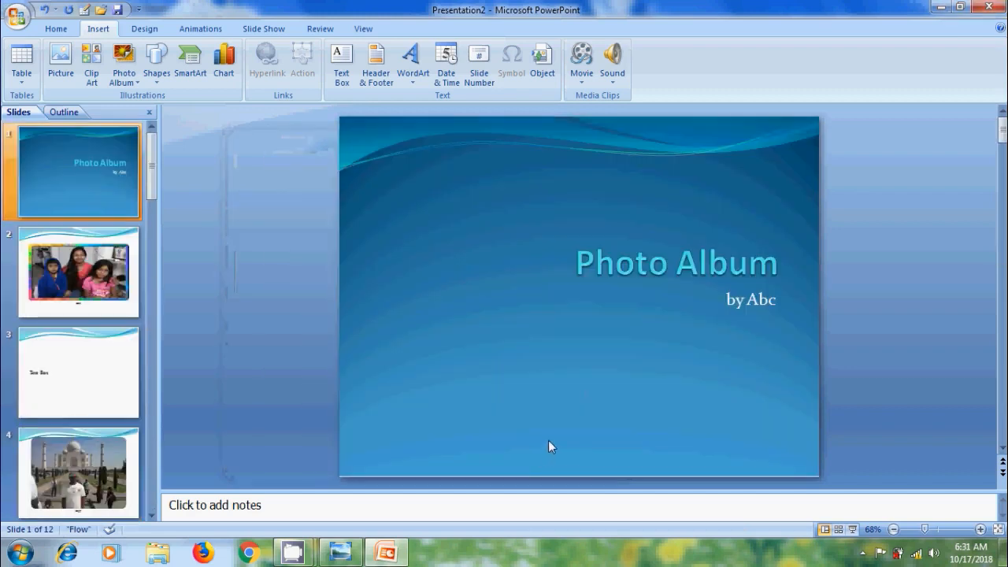
pyautogui.click(99, 299)
pyautogui.click(89, 367)
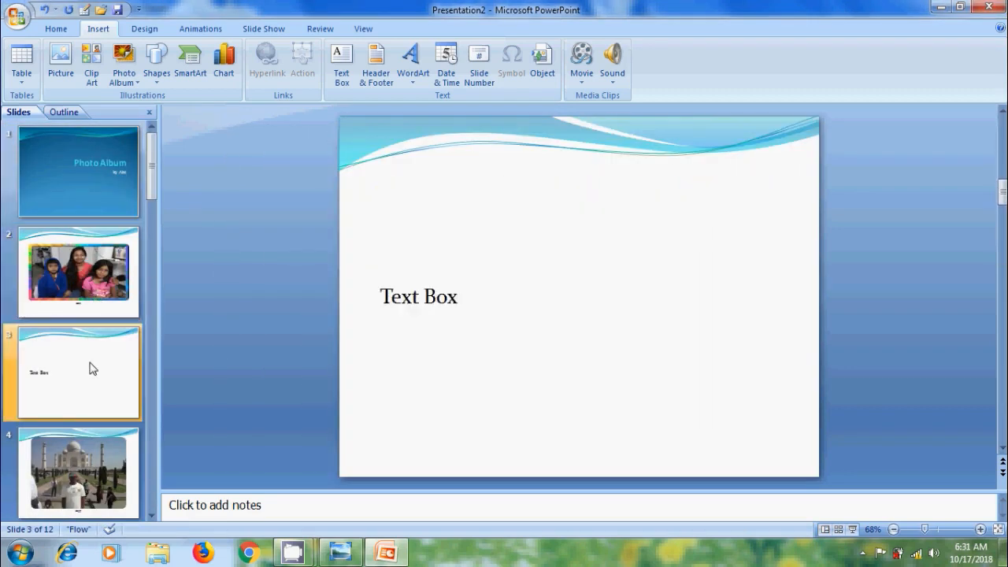
pyautogui.click(460, 296)
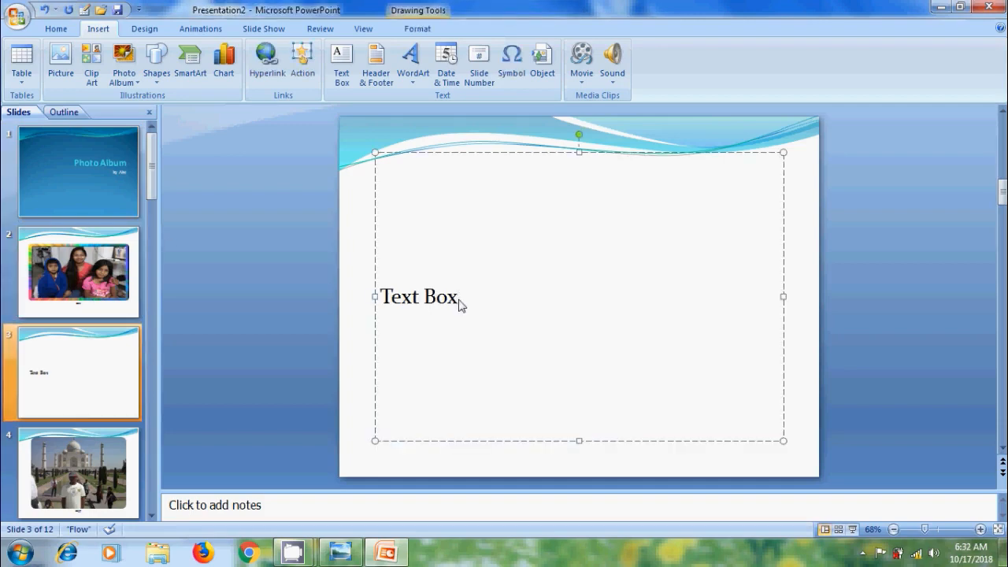
# Play the slide show from the first slide to the end, and switch to the Photo Album title picture in Windows Photo Viewer.
pyautogui.press('F5')
pyautogui.click(458, 300)
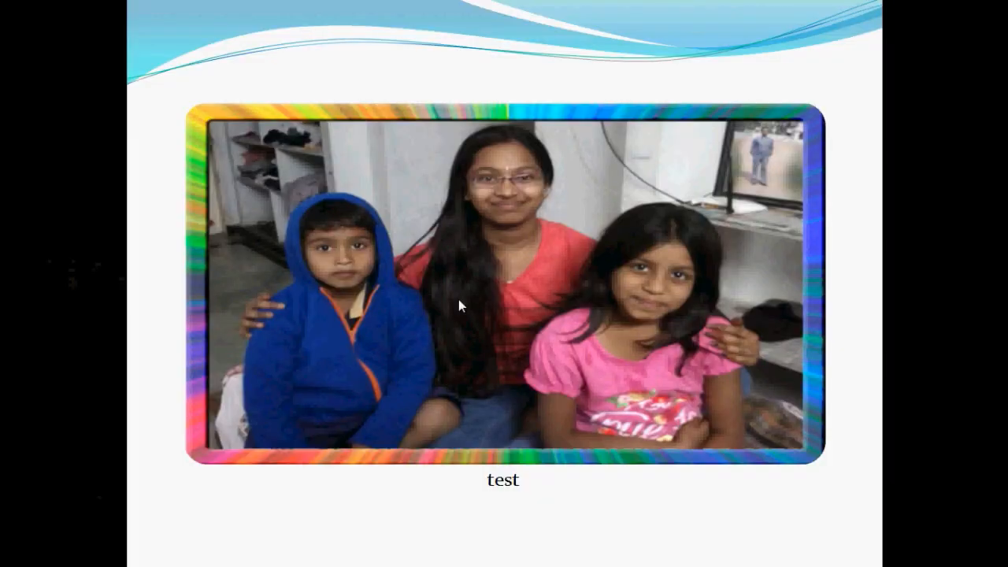
pyautogui.click(458, 299)
pyautogui.click(459, 299)
pyautogui.click(458, 299)
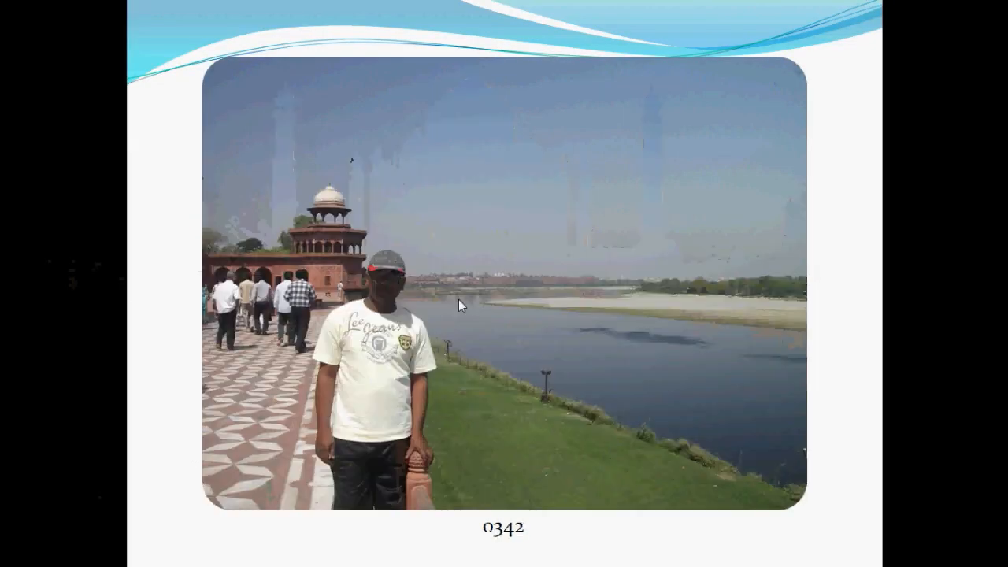
pyautogui.click(459, 299)
pyautogui.click(458, 299)
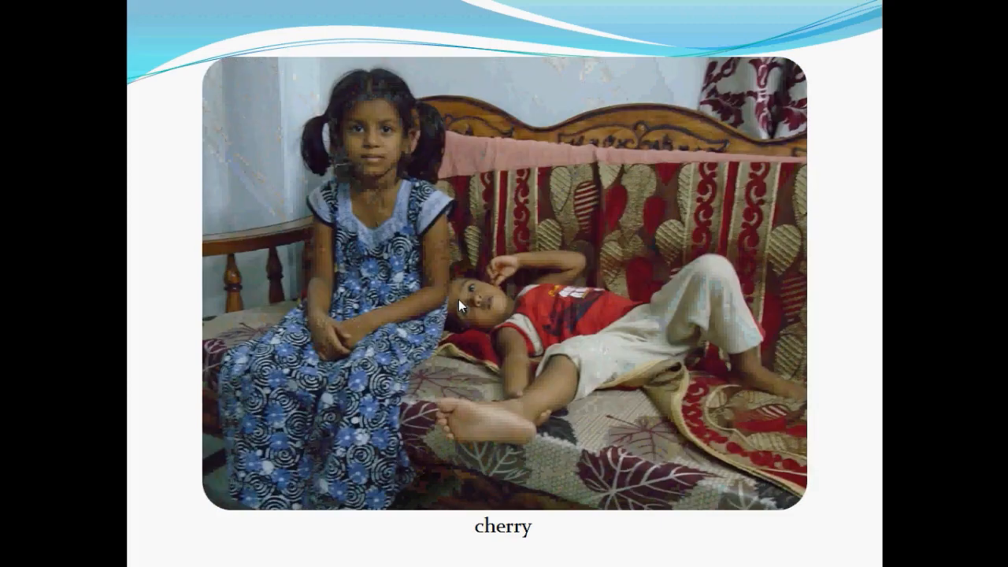
pyautogui.click(458, 299)
pyautogui.click(458, 302)
pyautogui.click(458, 302)
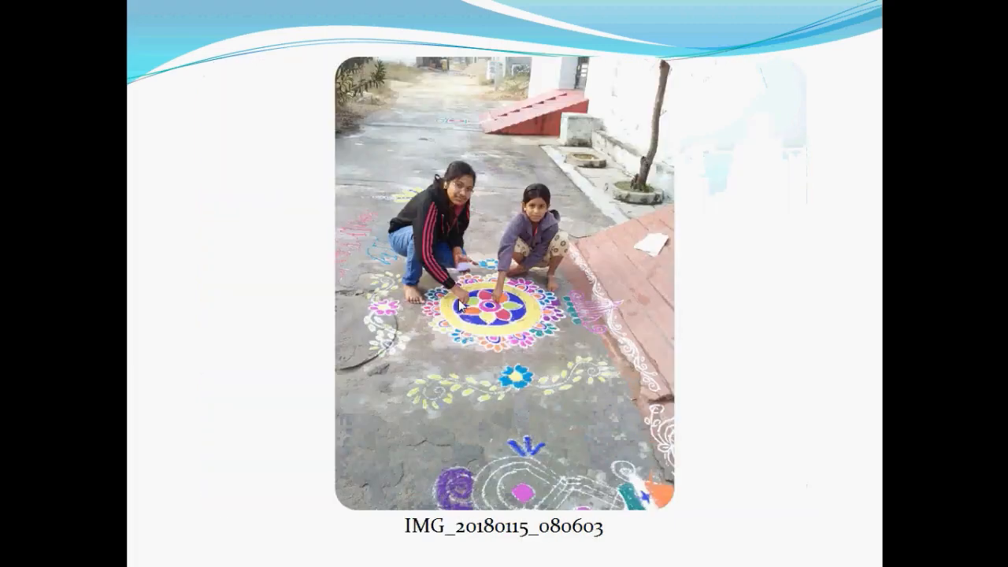
pyautogui.click(458, 302)
pyautogui.click(458, 301)
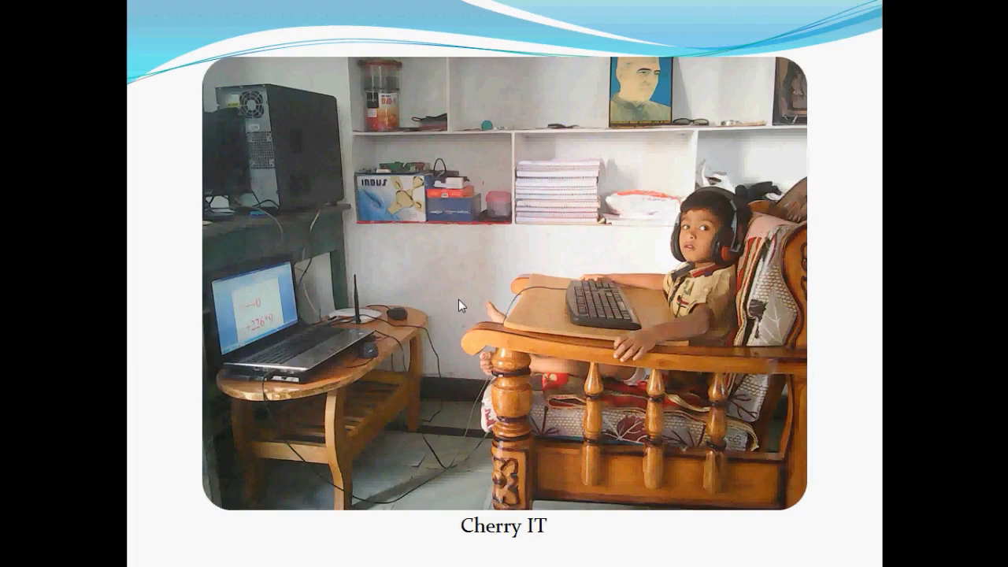
pyautogui.click(458, 301)
pyautogui.click(459, 304)
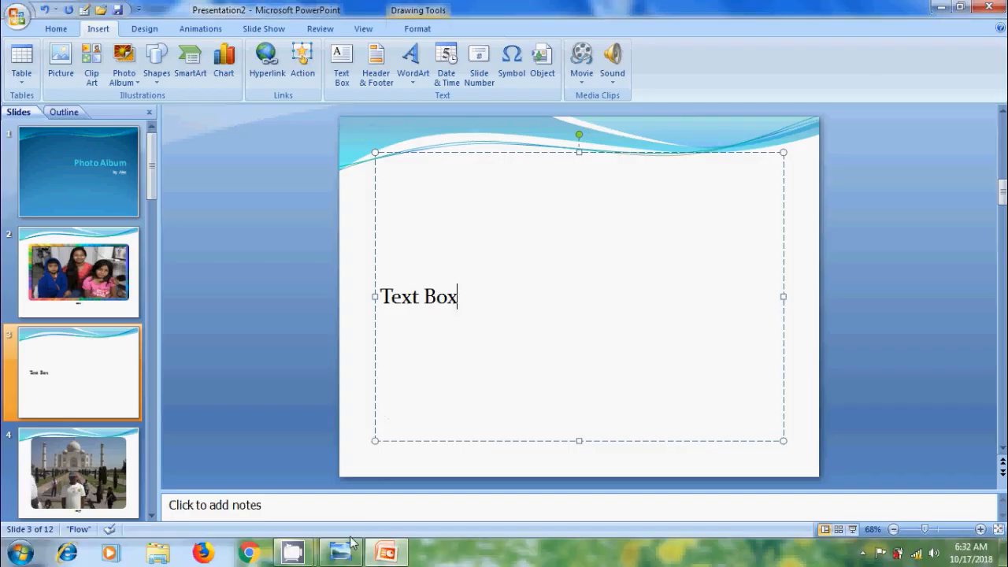
pyautogui.click(341, 551)
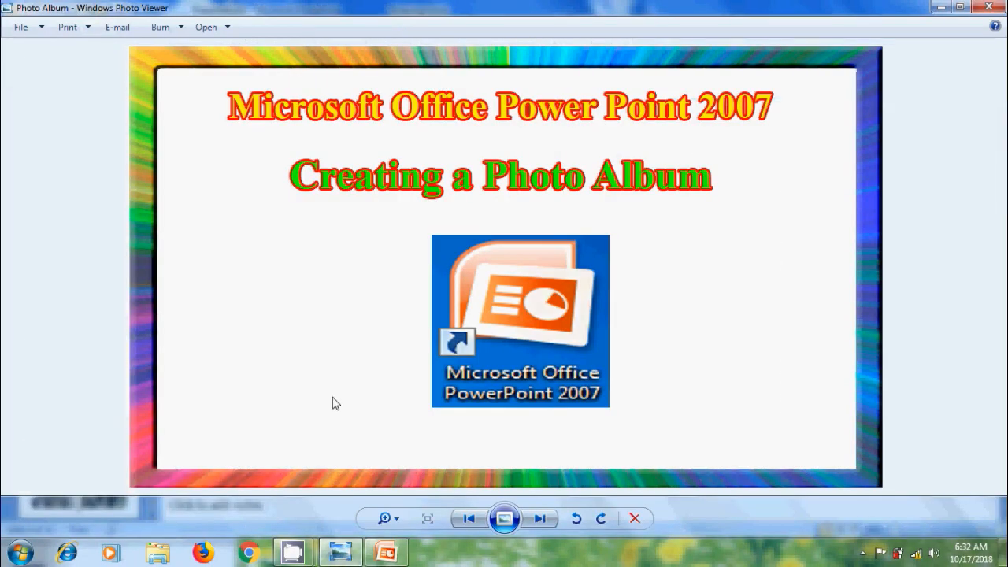